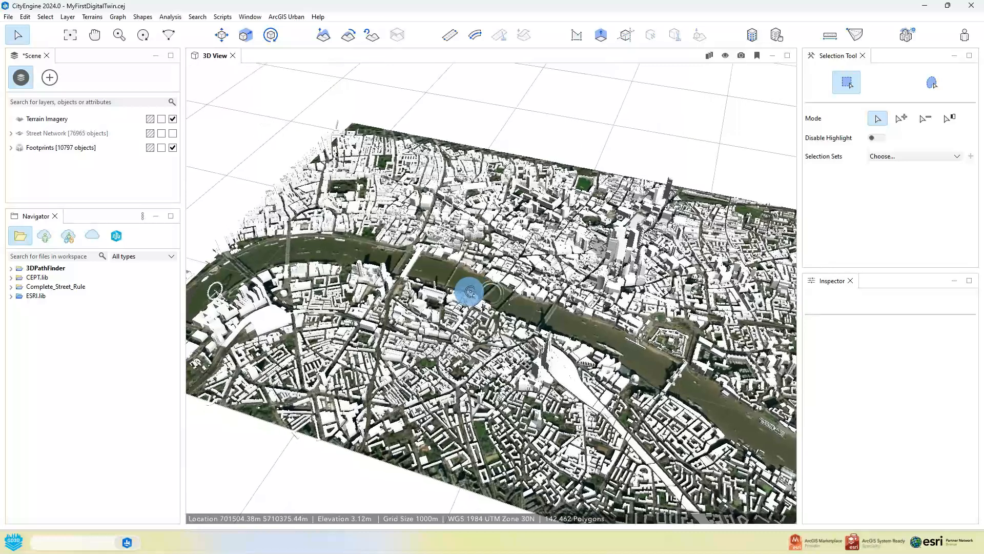
- Examine the bridge's arches and piers from the Bankside riverfront in the Google Street View window
mouse_move(228, 529)
left_click(273, 487)
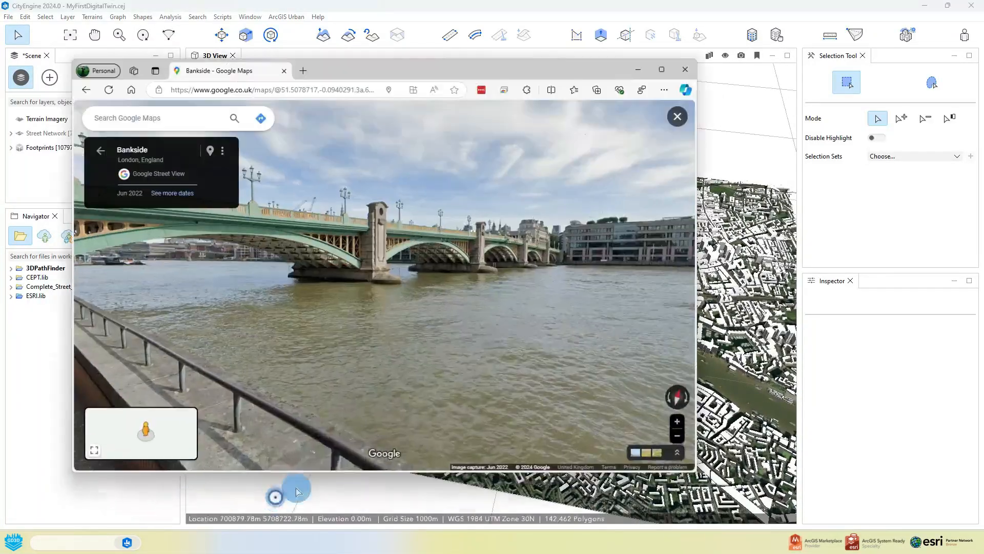
left_click(462, 316)
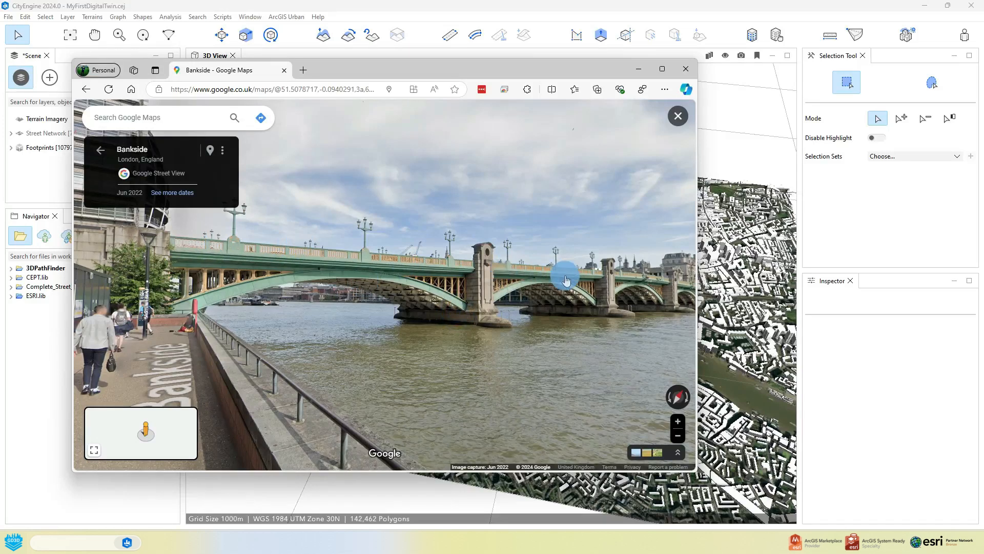
left_click(566, 280)
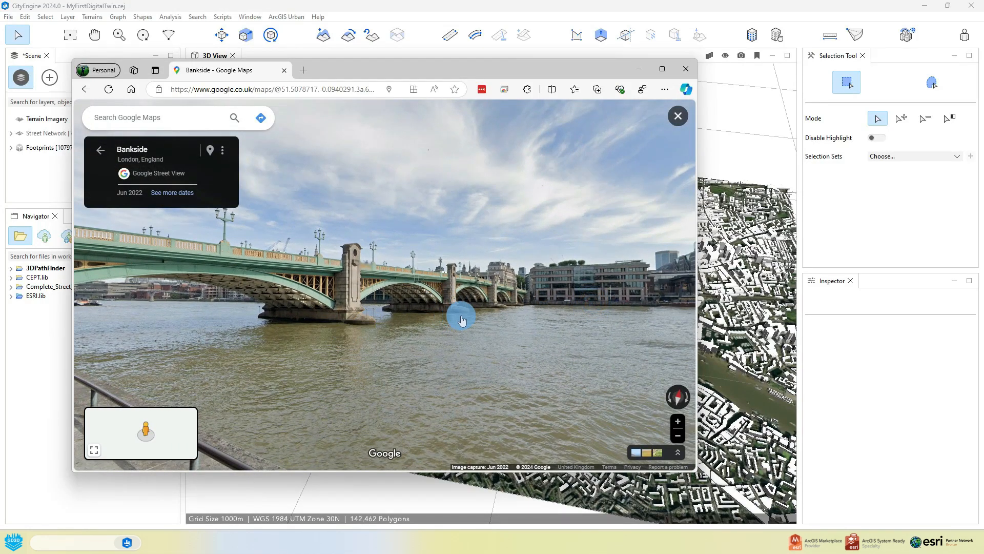
left_click(639, 72)
- Hide the Footprints layer and create a new shape layer named Bridges
scroll(490, 290, "up", 2)
scroll(490, 290, "up", 8)
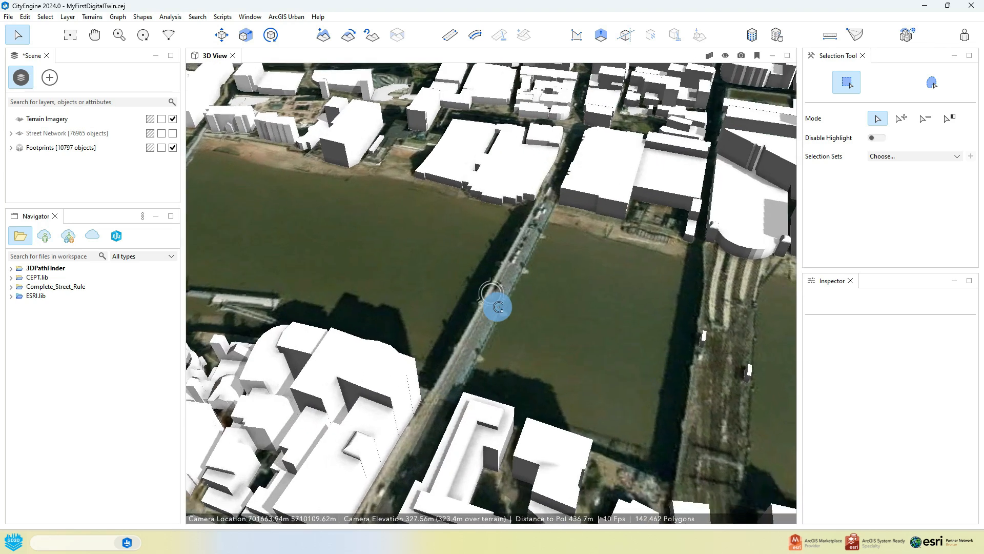
left_click_drag(497, 307, 549, 319, "alt")
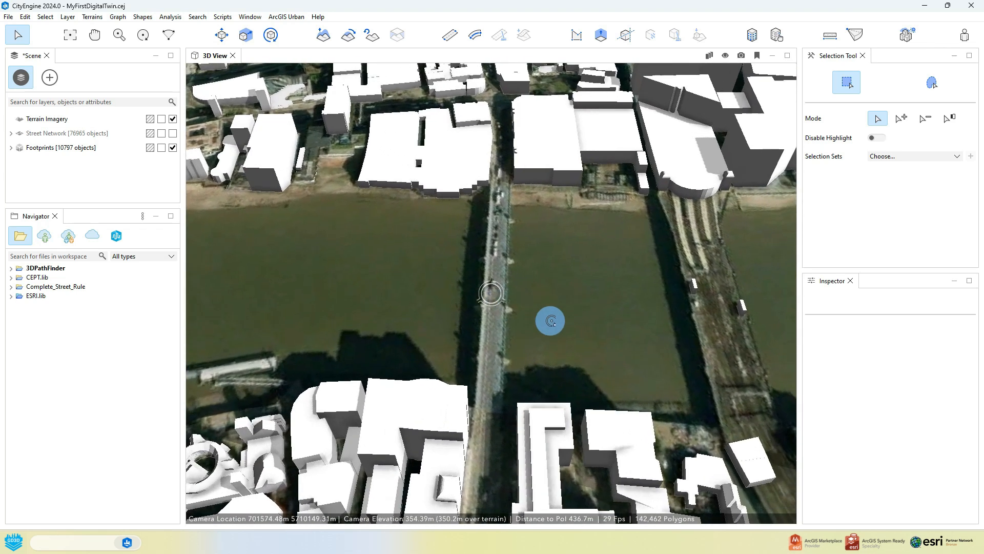
left_click(173, 148)
right_click(57, 173)
mouse_move(125, 247)
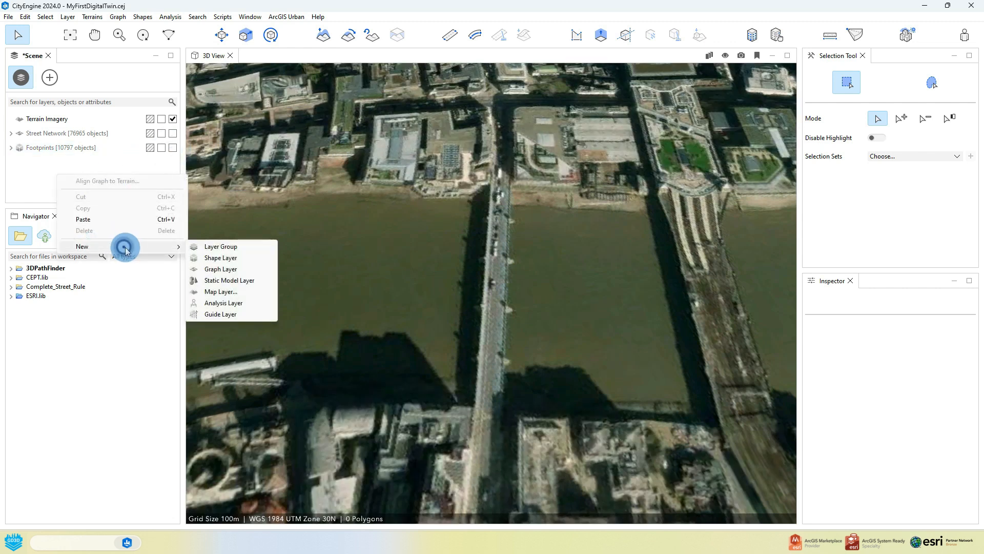
left_click(235, 258)
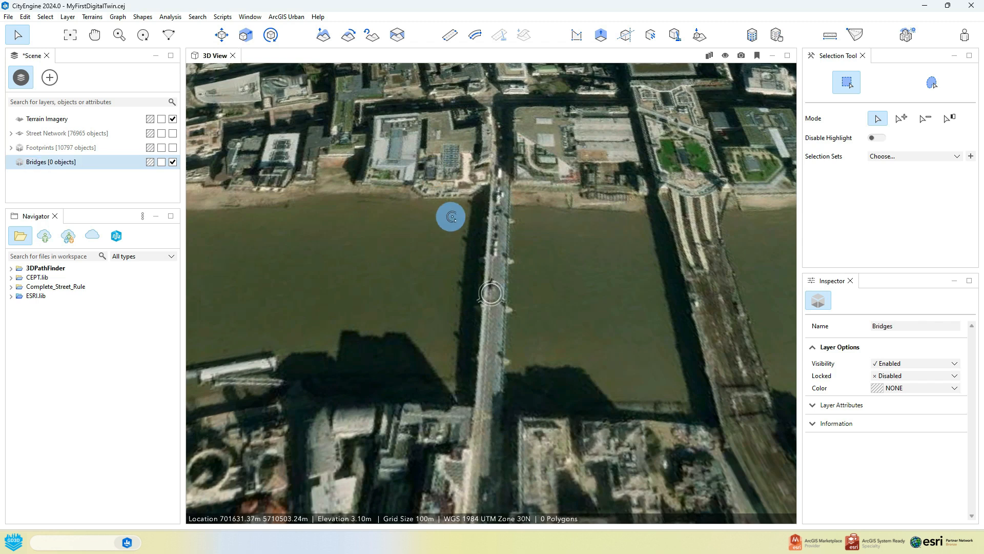
- Draw a rectangular shape about 17 m wide over the bridge deck, spanning the river from bank to bank
middle_click_drag(451, 217, 458, 232)
left_click(577, 39)
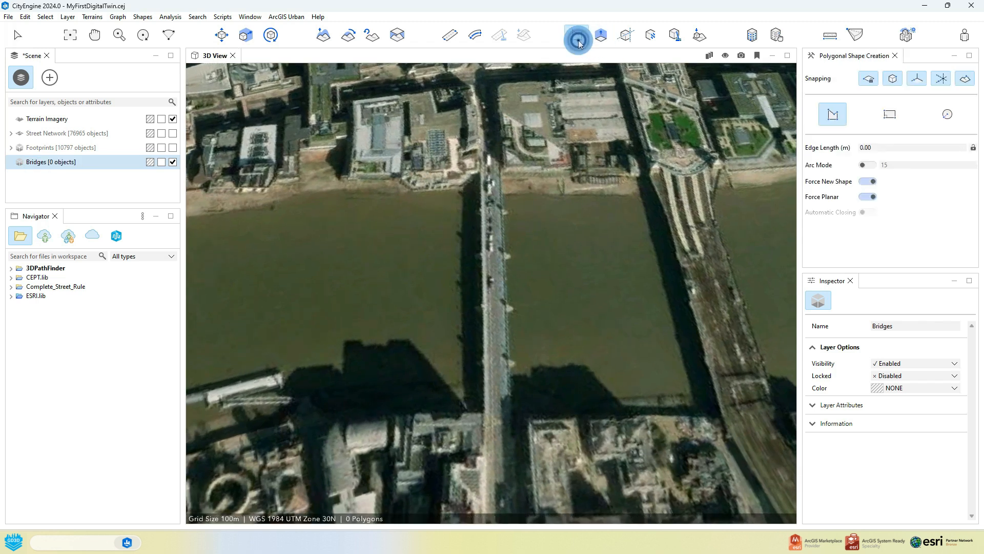
left_click(894, 115)
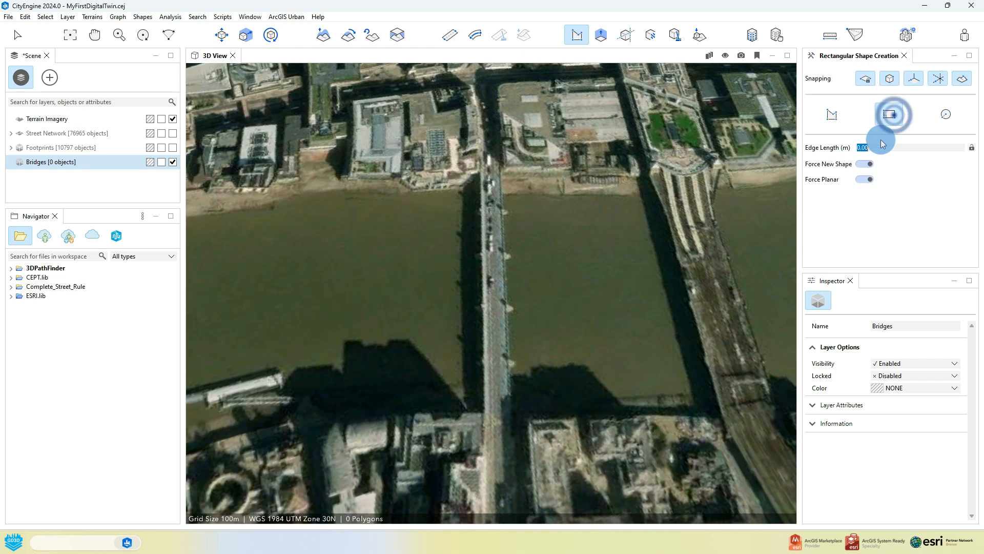
left_click(867, 178)
left_click(866, 179)
middle_click_drag(483, 187, 639, 199)
scroll(337, 249, "up", 5)
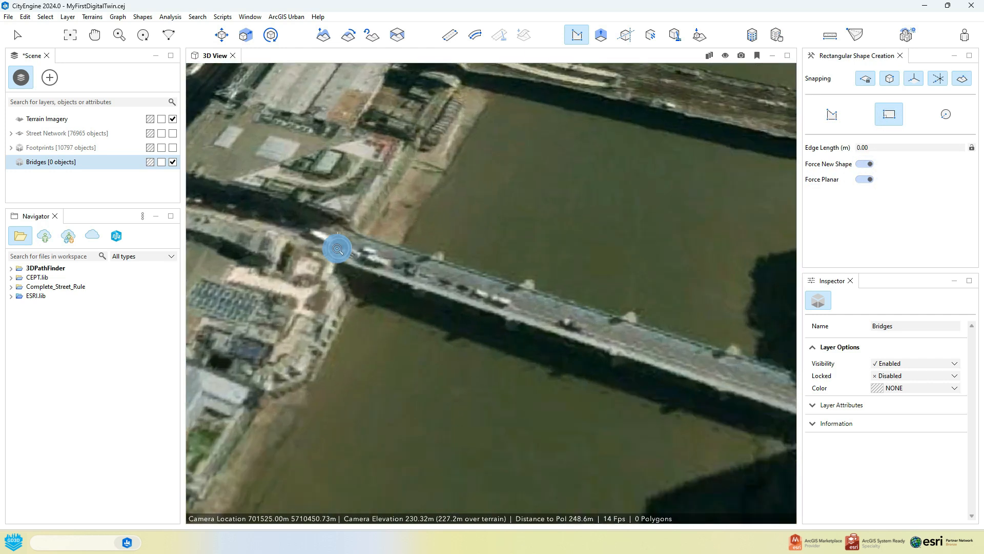
scroll(337, 249, "up", 2)
middle_click_drag(353, 229, 375, 290)
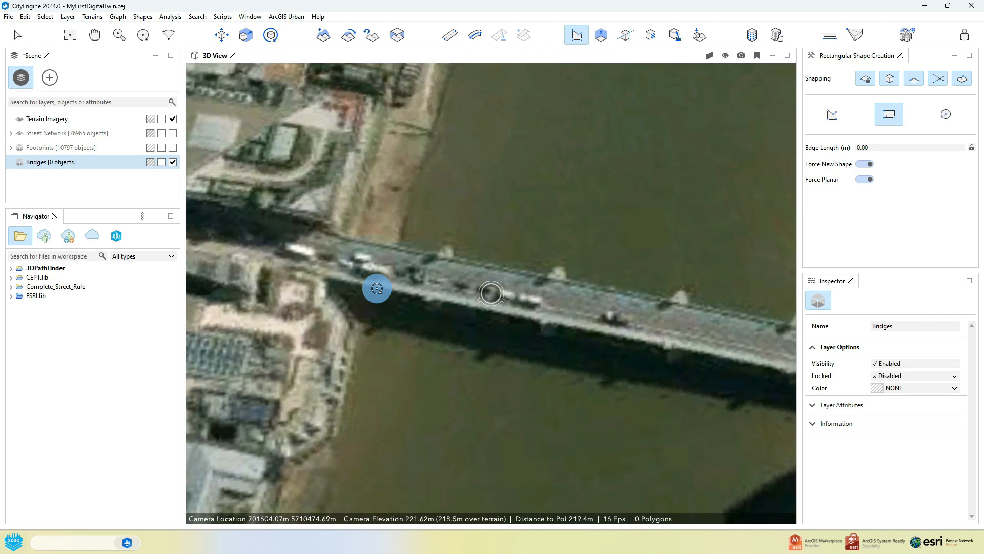
left_click(337, 235)
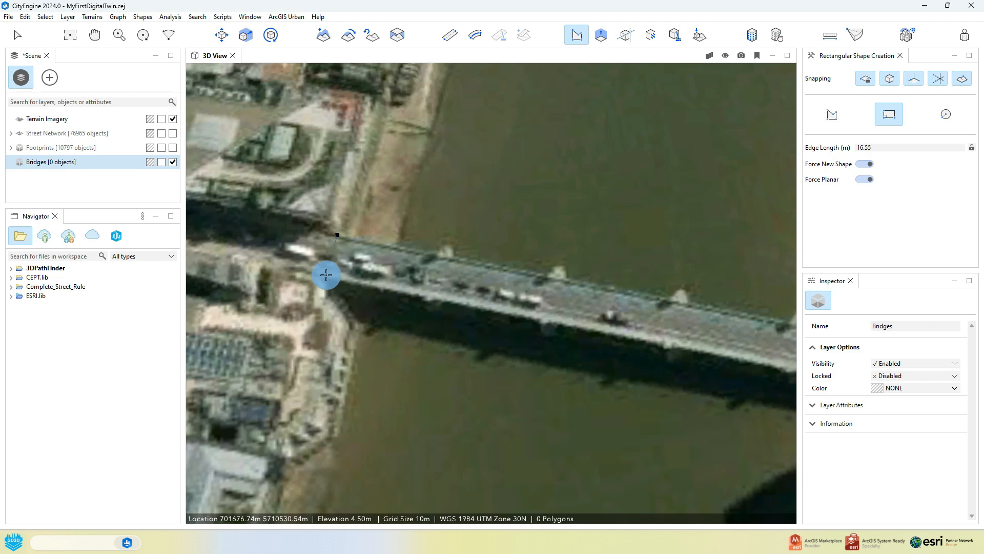
left_click(326, 277)
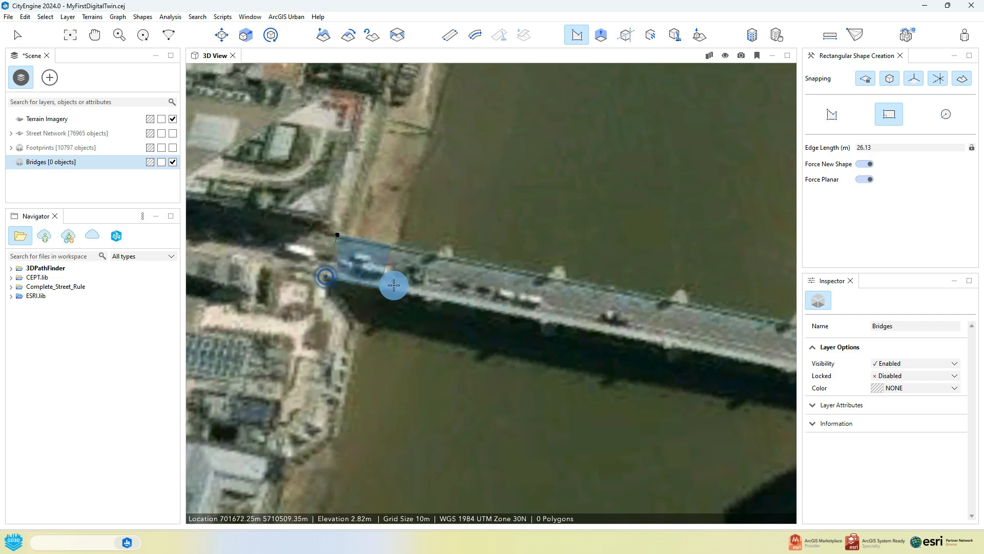
middle_click_drag(593, 336, 388, 281)
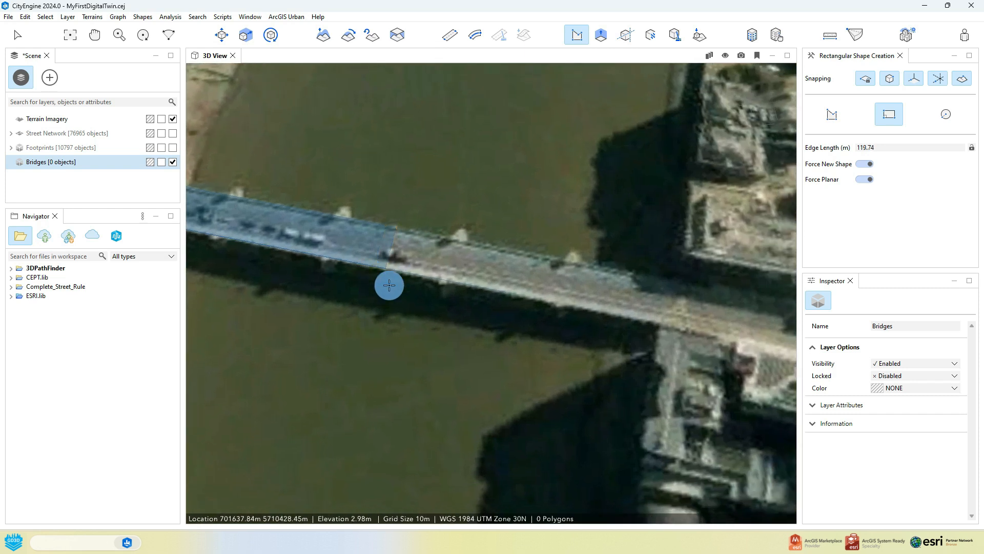
left_click(682, 328)
- Lower the deck shape by about 1.39 m along the vertical axis
left_click_drag(495, 313, 450, 248, "alt")
key("w")
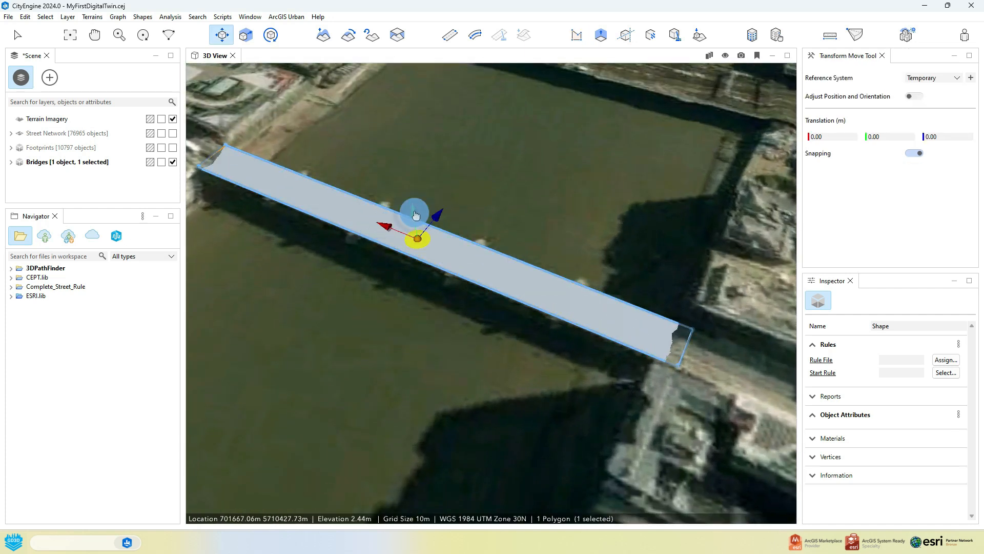
left_click_drag(415, 214, 418, 218)
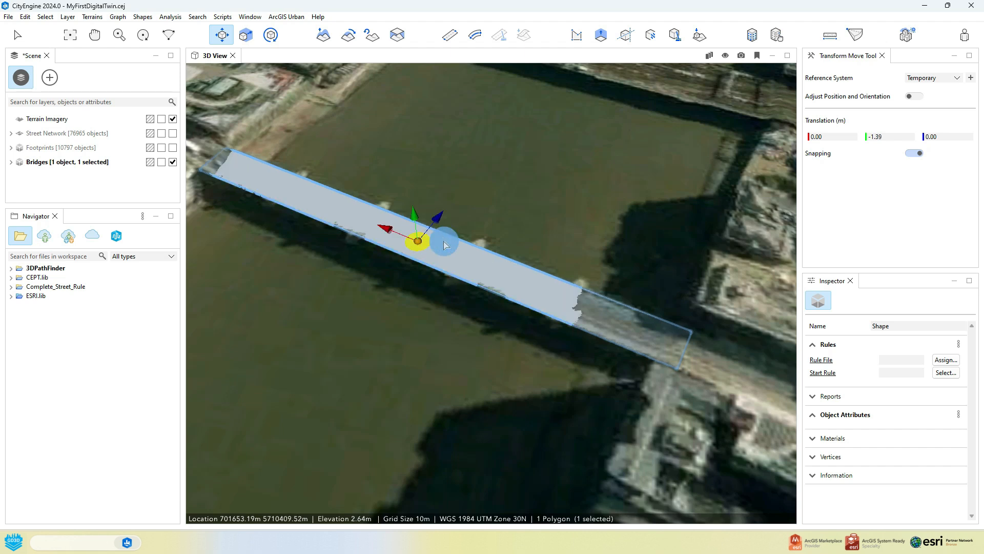
- Draw a four-sided pier footprint against the deck's long edge over the imaged pier, with a first side about 5 m long
middle_click_drag(445, 242, 229, 217)
middle_click_drag(609, 310, 432, 349)
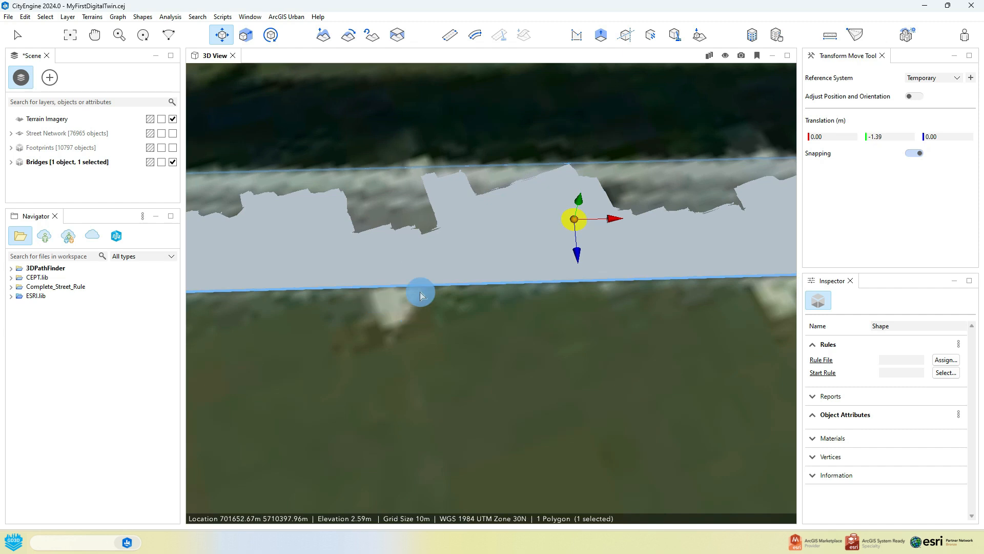
left_click(577, 36)
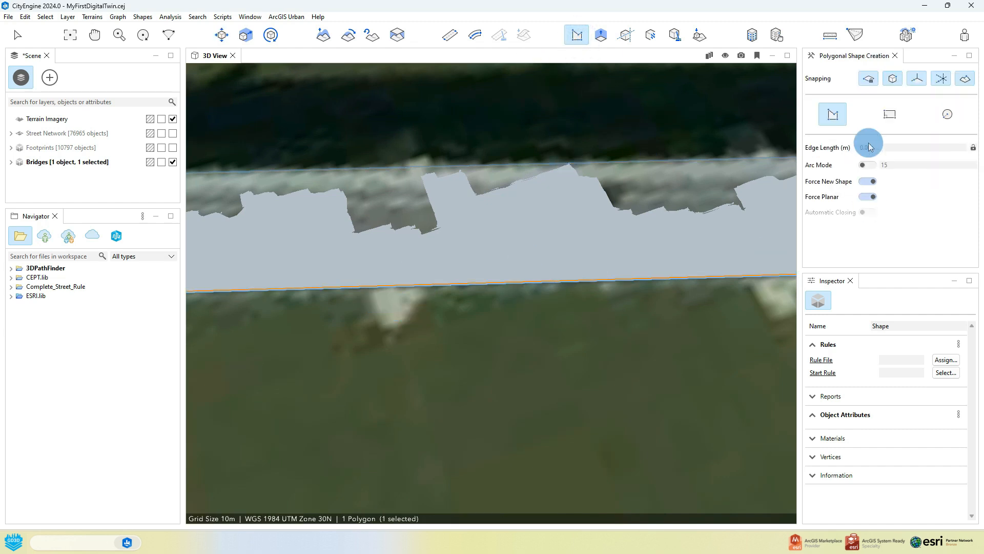
left_click(869, 182)
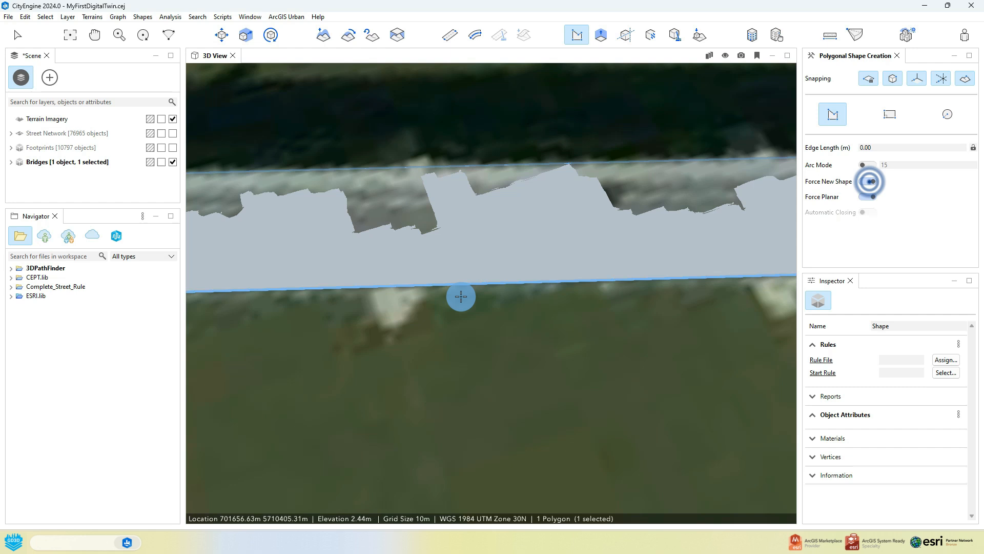
left_click(370, 287)
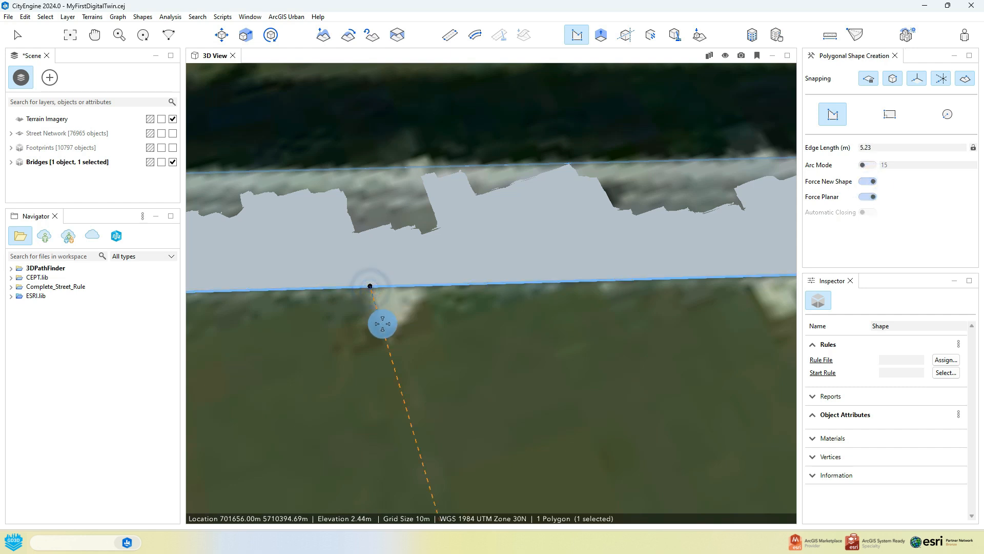
left_click(382, 323)
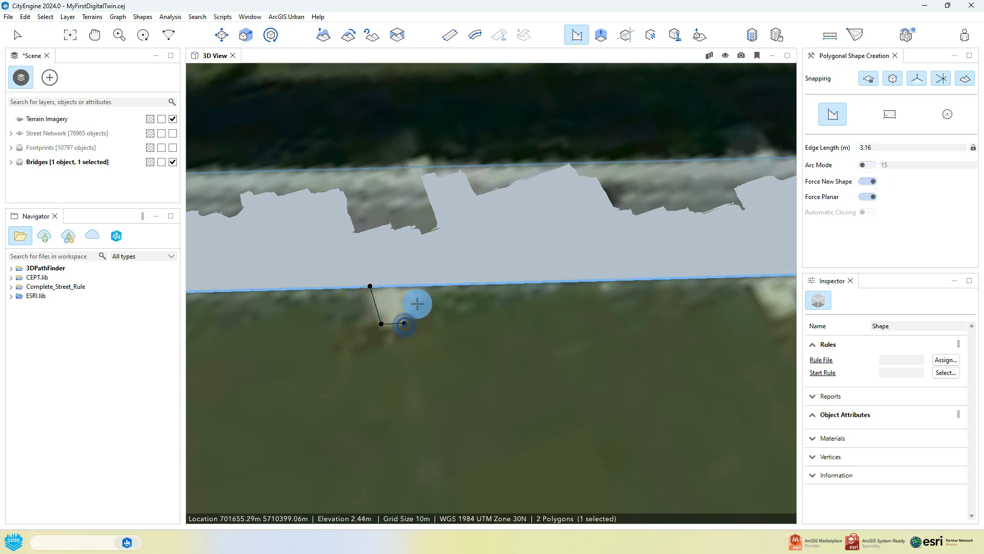
left_click(371, 285)
middle_click_drag(413, 176, 465, 277)
left_click_drag(465, 277, 260, 288, "alt")
middle_click_drag(523, 260, 444, 297)
scroll(490, 293, "down", 4)
scroll(446, 277, "up", 4)
double_click(295, 262)
left_click(437, 269)
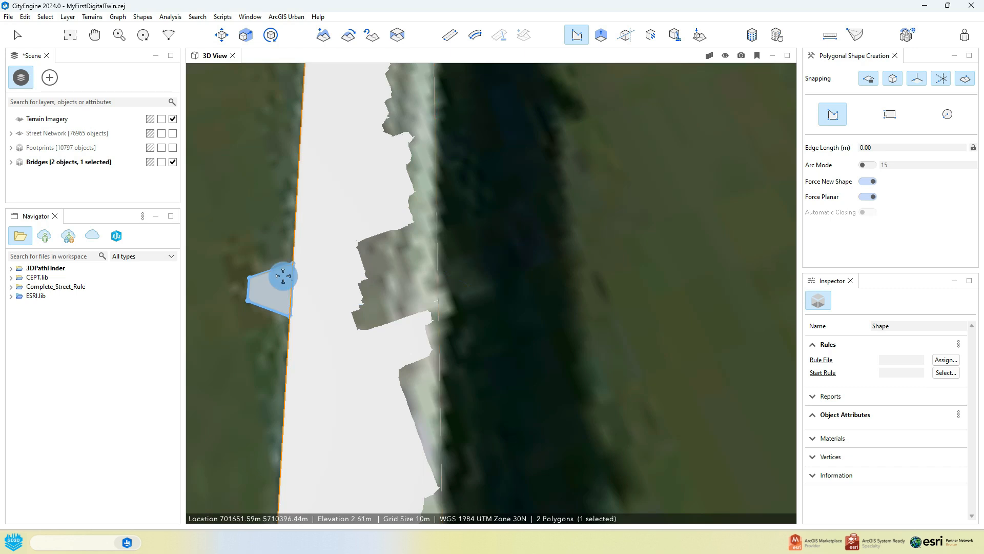
- Duplicate the pier footprint and move the copy about 16.83 m across the deck to the opposite edge
middle_click_drag(283, 305, 358, 302)
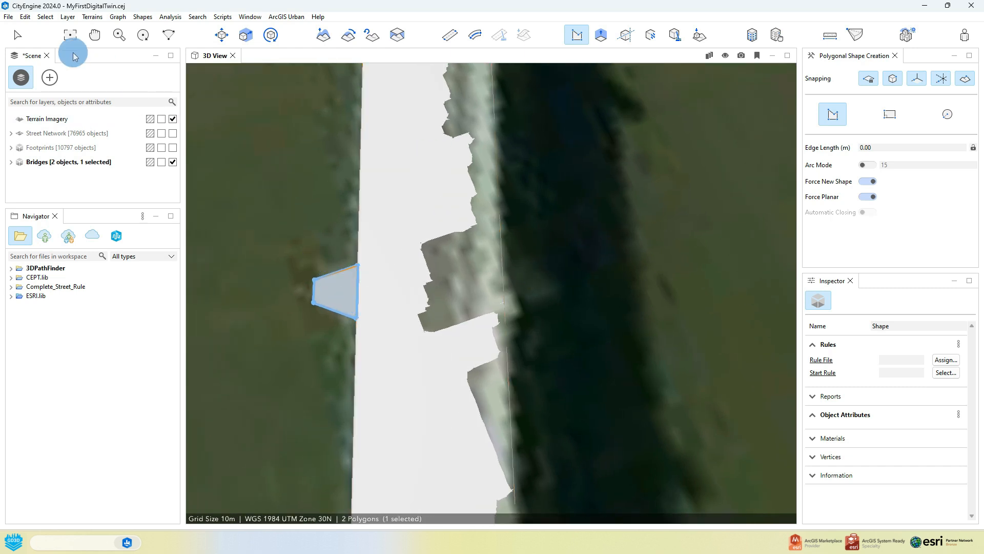
left_click(10, 36)
left_click(345, 296)
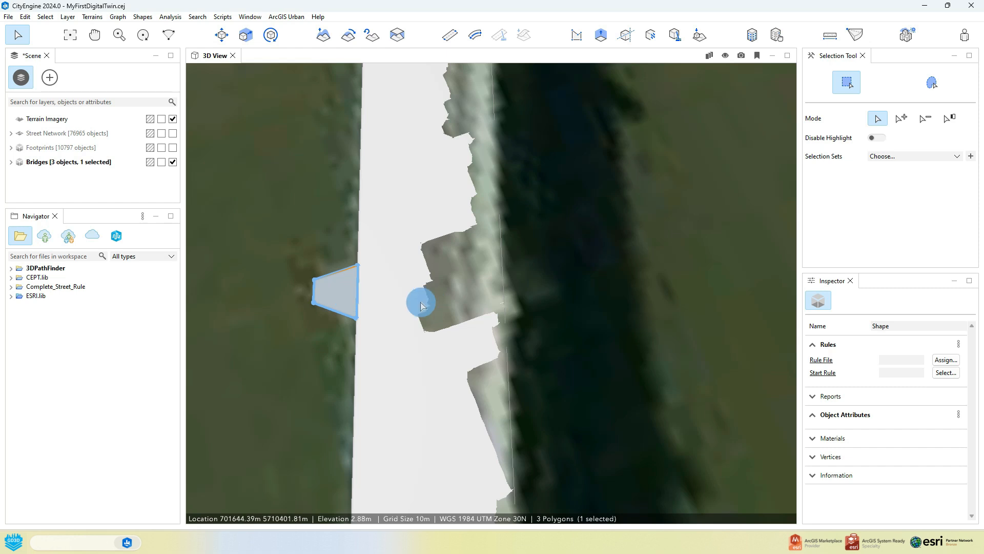
key("d")
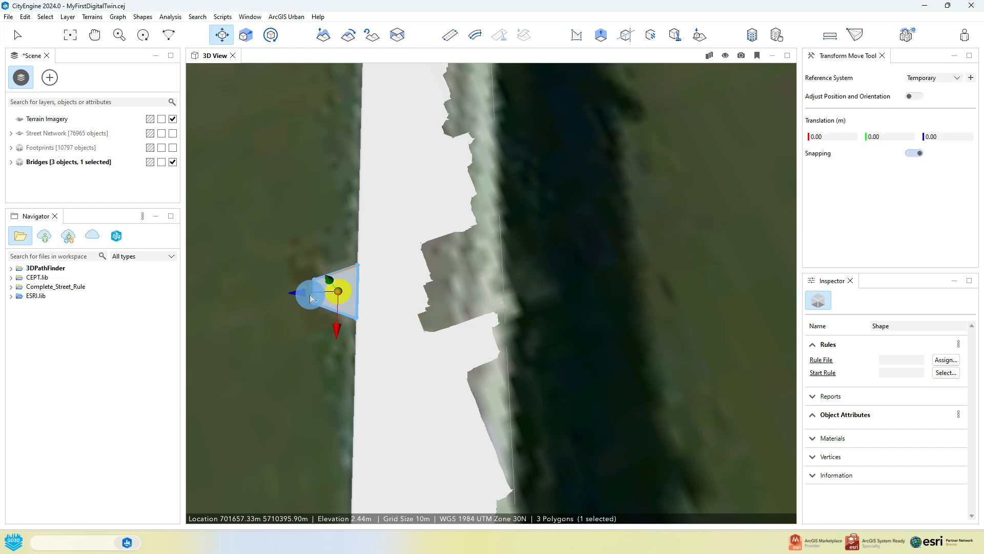
left_click_drag(303, 298, 446, 311)
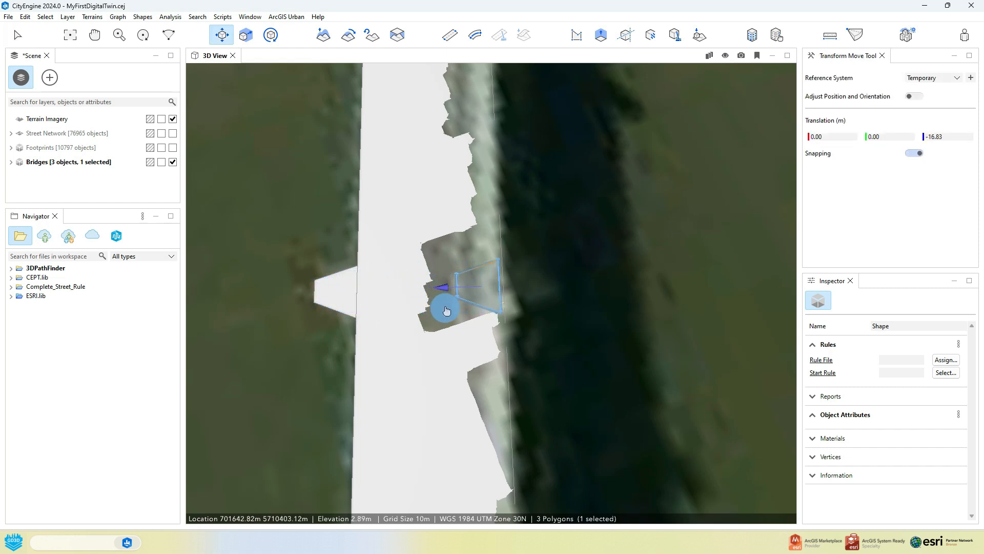
- Rotate the copied pier footprint 180 degrees about the vertical axis
key("r")
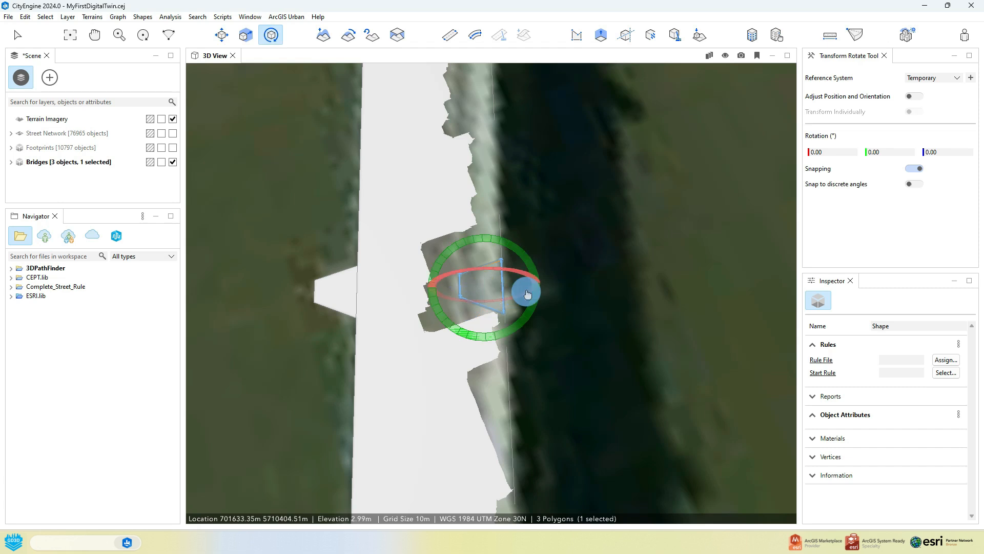
left_click(887, 149)
type("180")
key("Return")
- Move the rotated pier copy outward by about 4.5 m so its wide side meets the deck's edge
type("w")
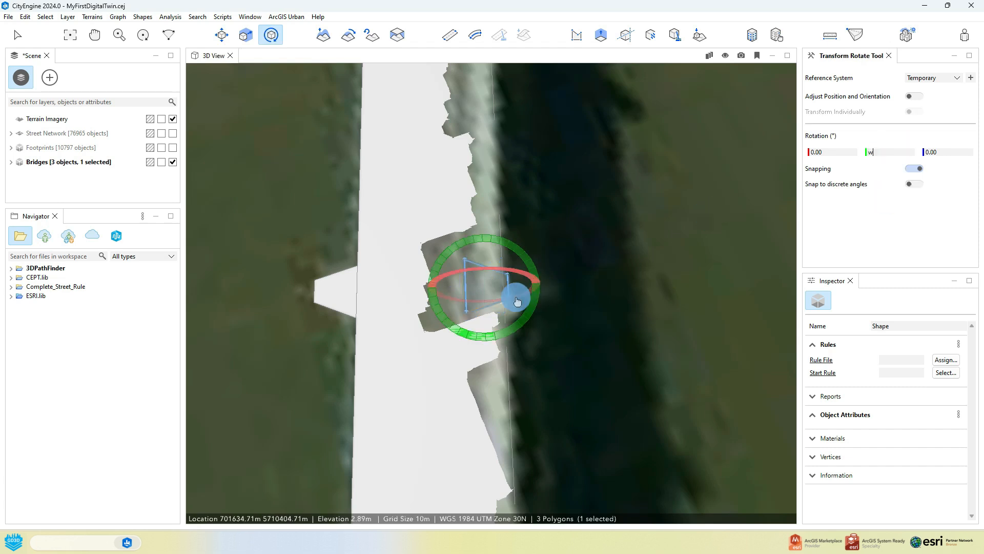
type("w")
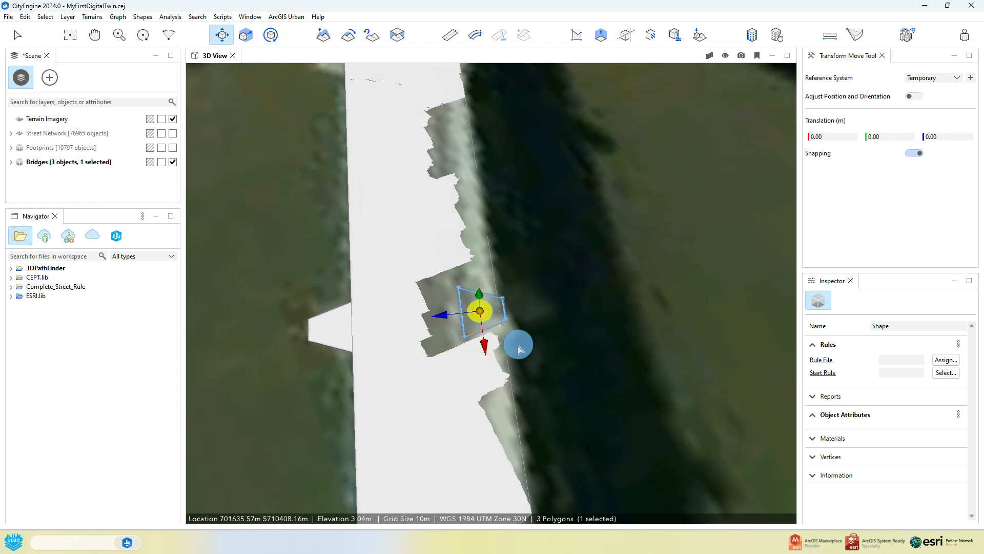
left_click_drag(451, 312, 484, 318)
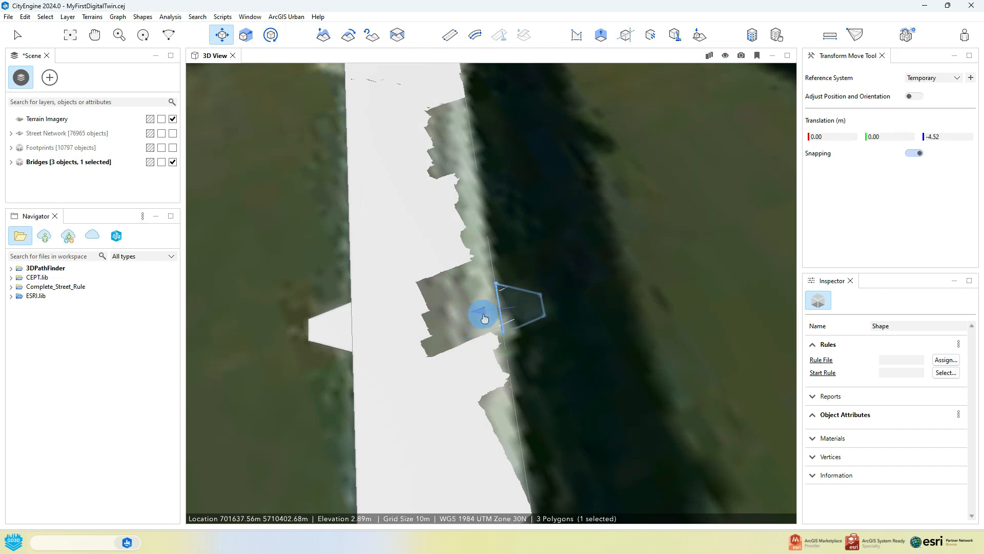
- Nudge the copied pier's two inner corner vertices onto the deck's edge and reselect the pier footprint
scroll(524, 321, "up", 5)
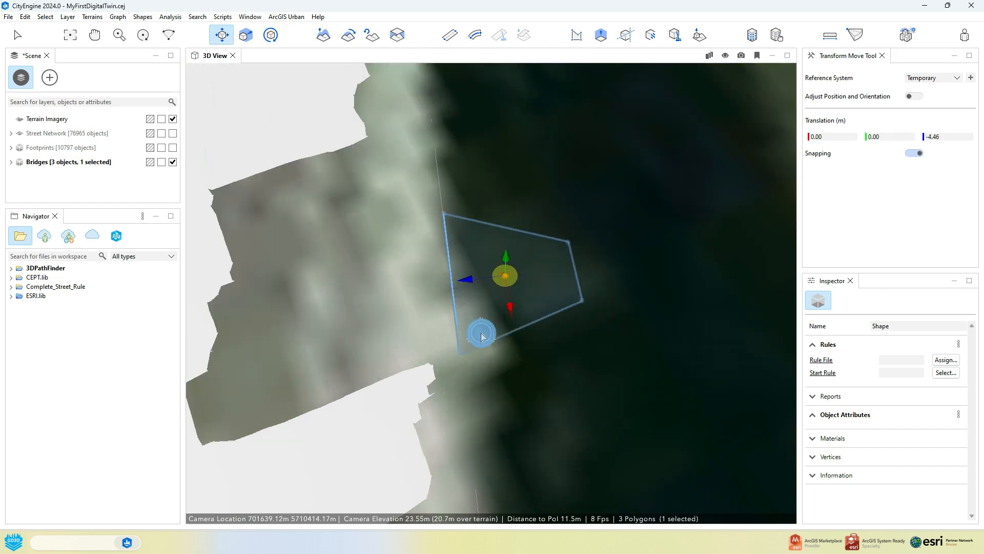
left_click(468, 362)
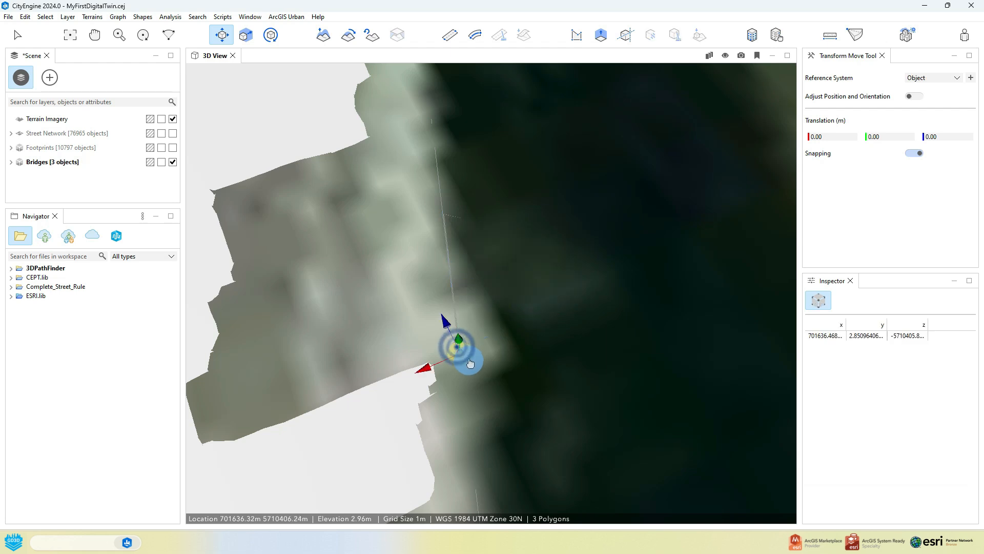
left_click_drag(461, 355, 459, 353)
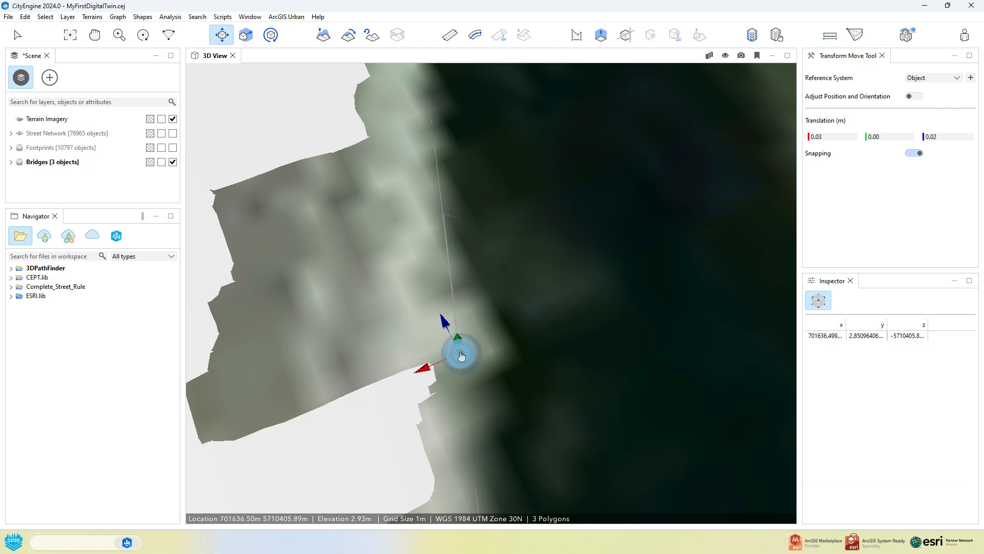
left_click(447, 213)
left_click(437, 209)
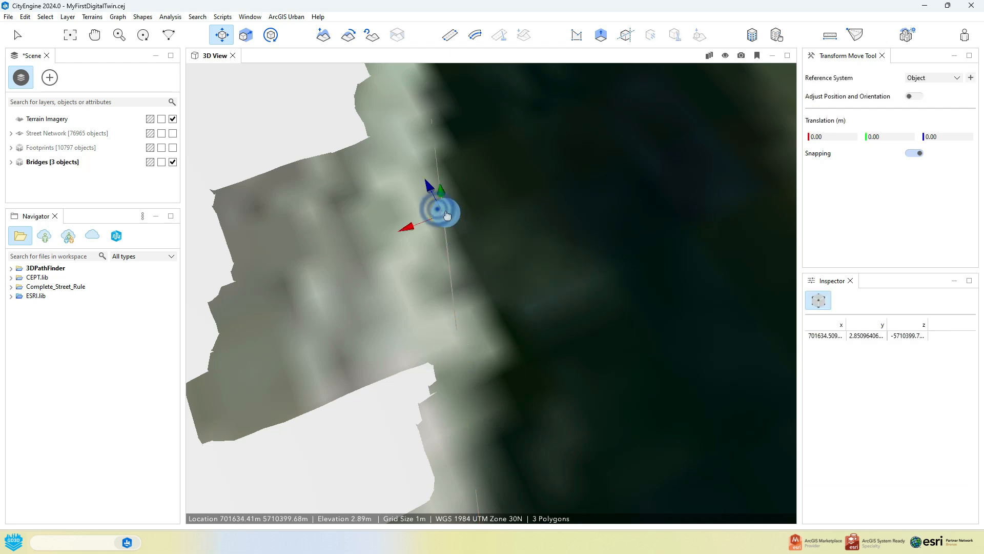
left_click_drag(445, 216, 446, 213)
left_click(495, 277)
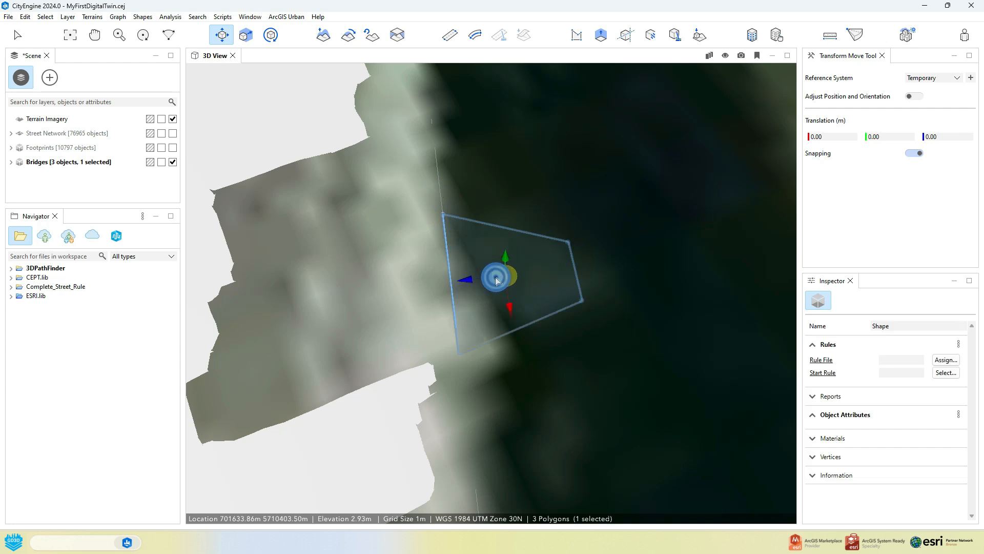
- Examine both pier footprints against the deck's edges and select the bridge deck shape
key("f")
left_click_drag(482, 299, 602, 275, "alt")
left_click(443, 355)
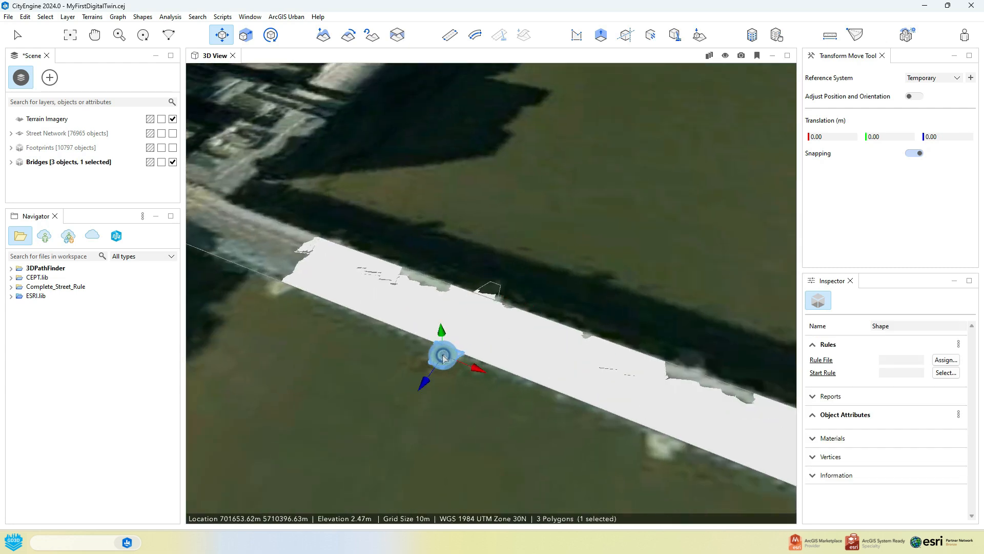
scroll(443, 354, "up", 3)
left_click_drag(444, 355, 407, 411, "alt")
scroll(492, 348, "up", 3)
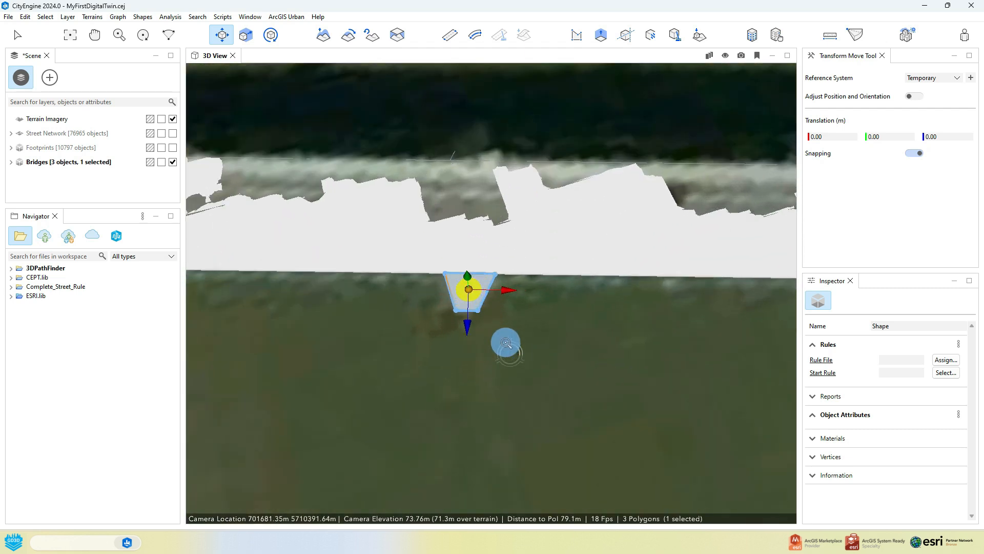
left_click(472, 230)
scroll(473, 232, "down", 4)
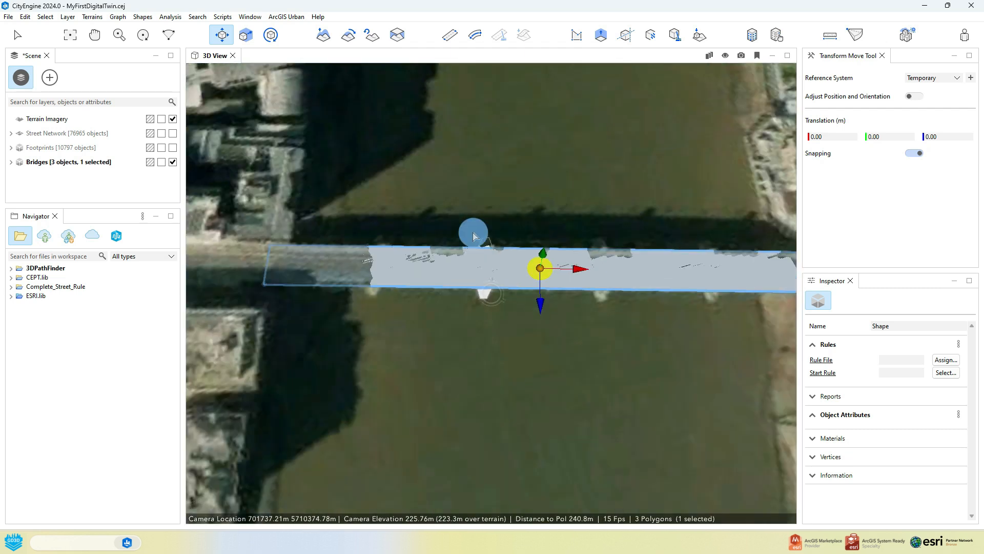
scroll(495, 270, "up", 2)
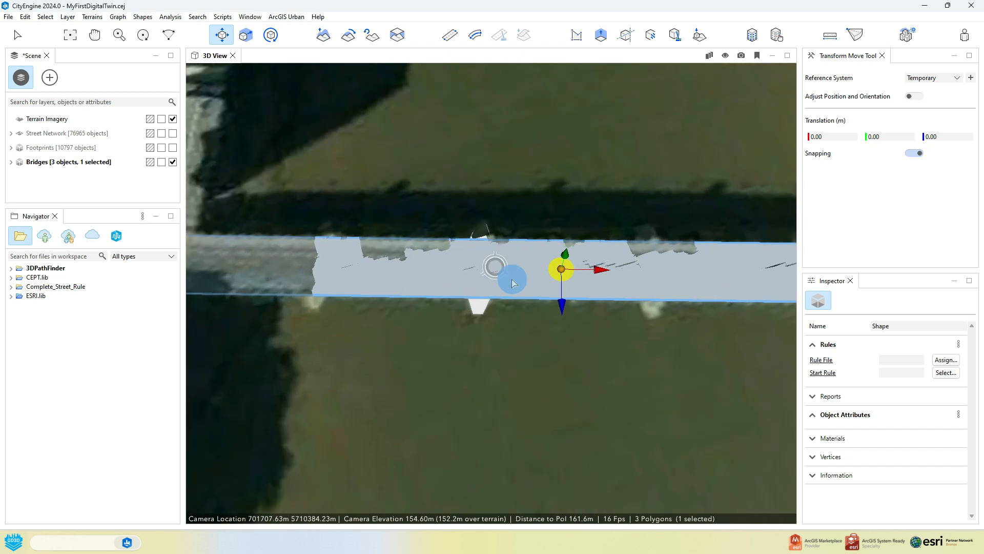
left_click_drag(521, 303, 549, 222, "alt")
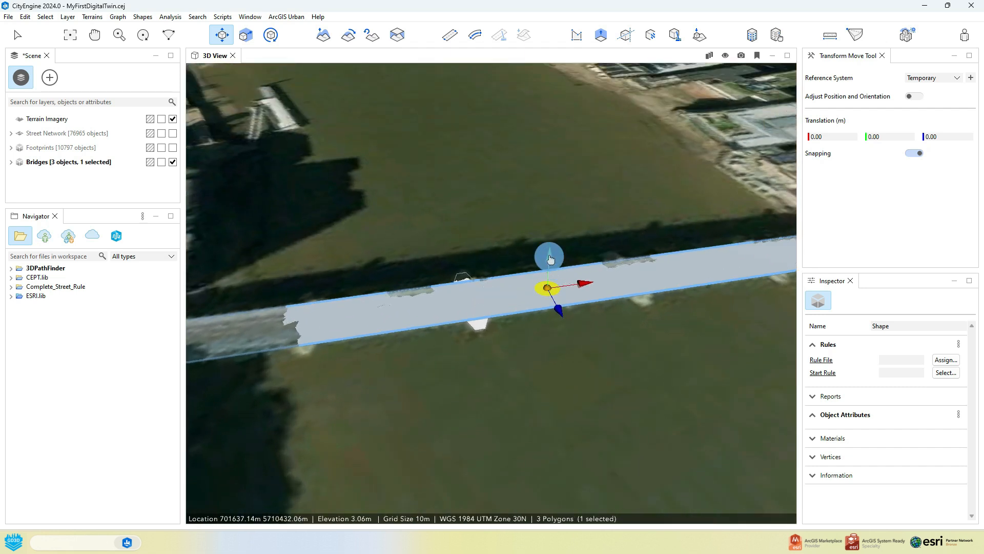
- Switch to the Google Maps Street View of Bankside to examine how the real bridge deck meets its piers, and return to CityEngine
mouse_move(403, 538)
mouse_move(245, 533)
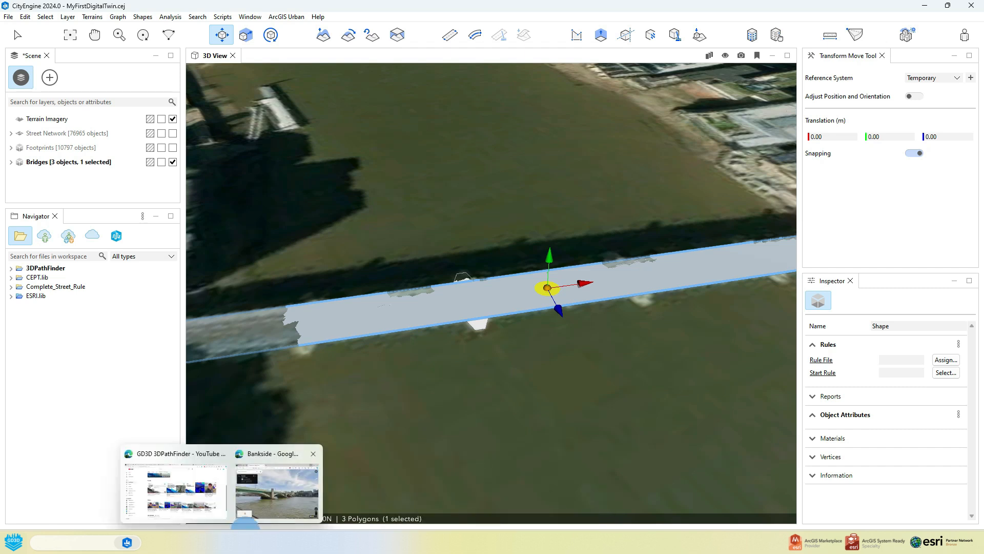
left_click(266, 486)
left_click(393, 301)
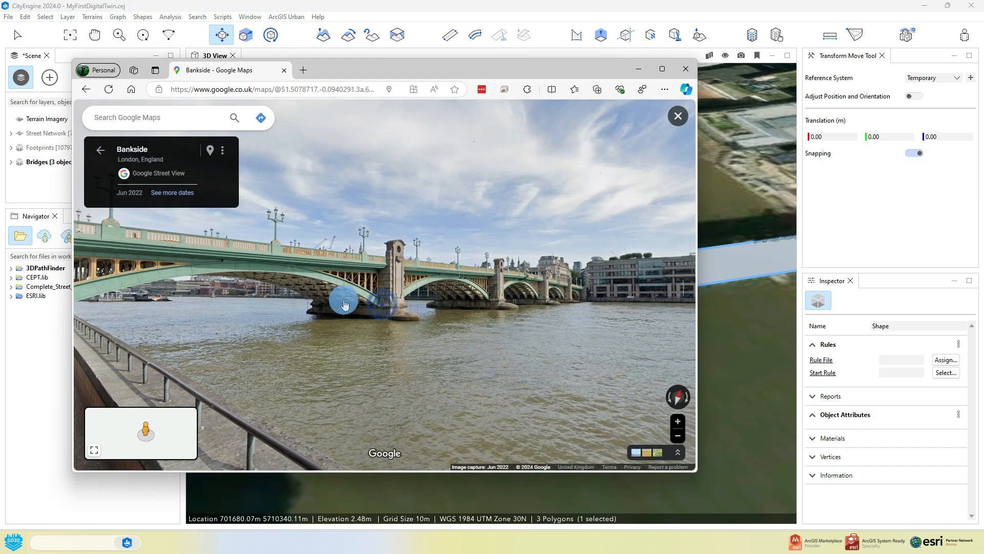
left_click(589, 10)
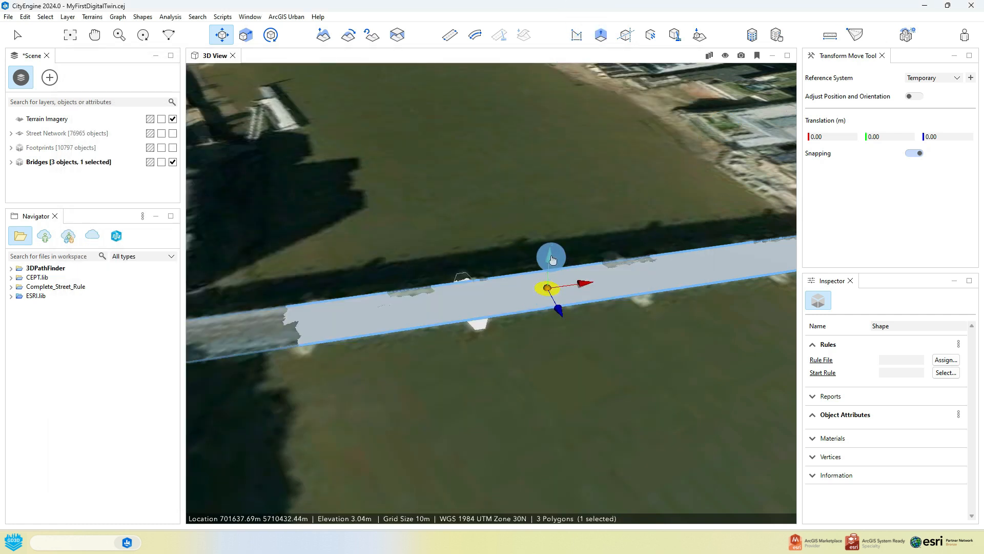
- Try raising the bridge deck vertically by 5 m
left_click(890, 138)
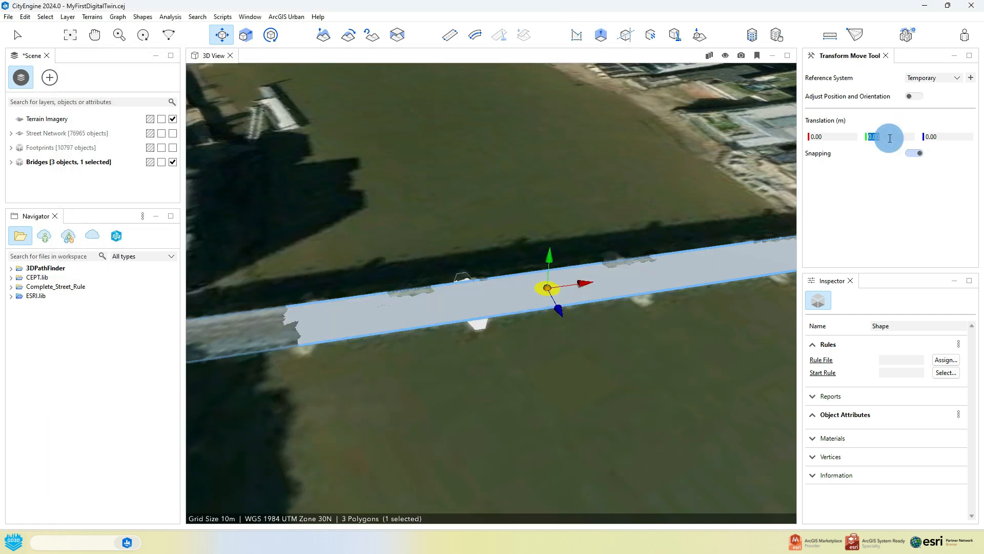
type("5")
middle_click_drag(522, 304, 413, 268)
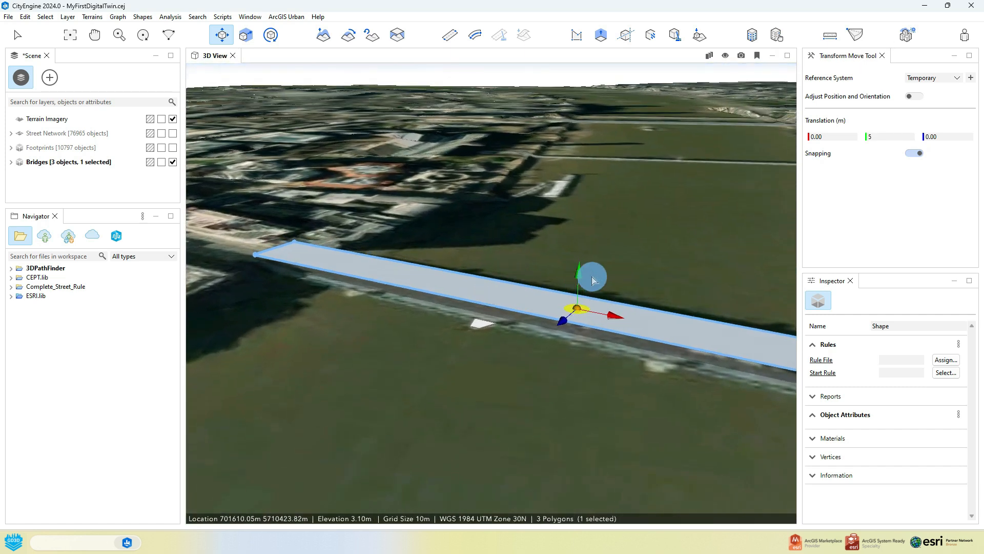
middle_click_drag(581, 276, 738, 255)
- Raise the bridge deck vertically by 4.5 m
left_click(879, 137)
type("4.")
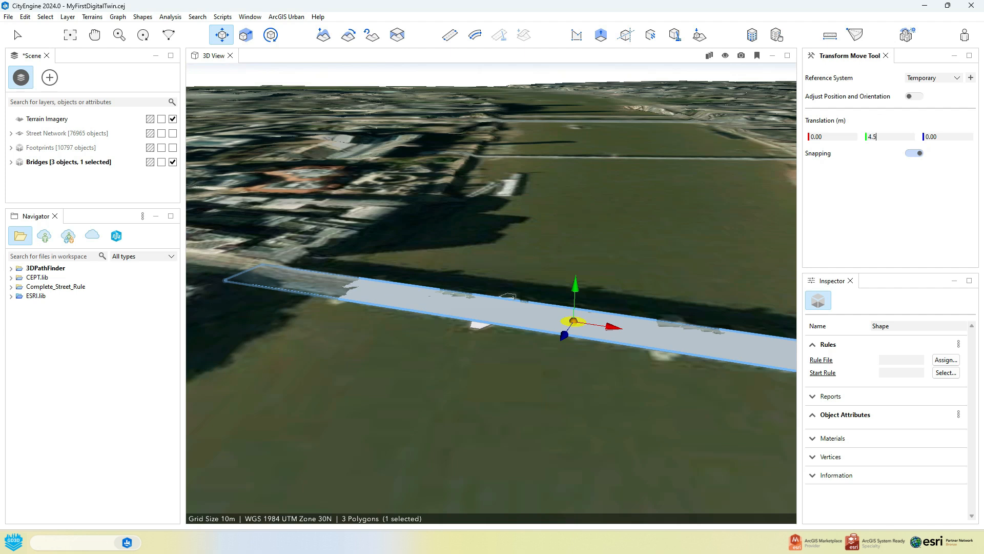
key("Return")
- Select the near pier footprint and examine its vertical gap to the raised deck
middle_click_drag(439, 267, 457, 319)
scroll(471, 317, "up", 3)
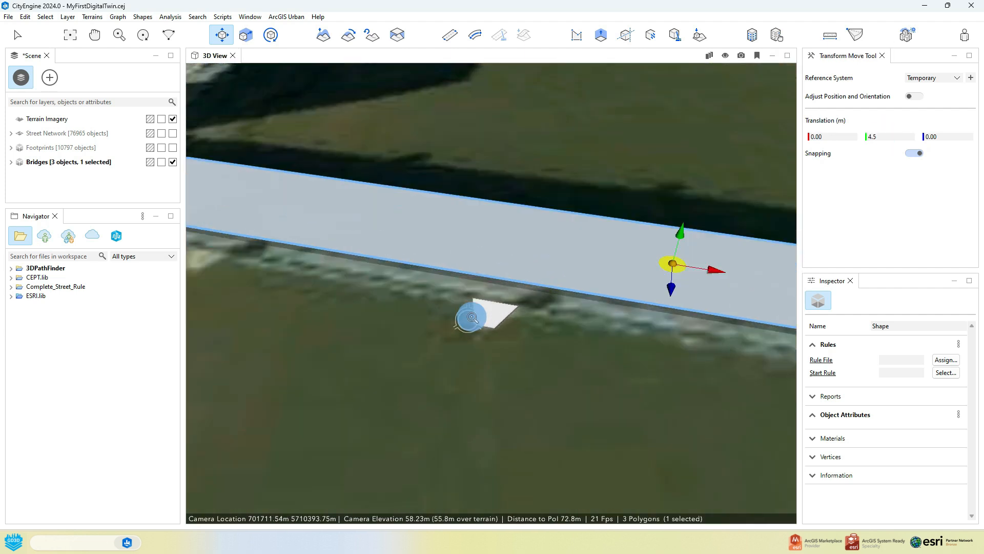
left_click(480, 315)
middle_click_drag(537, 325, 511, 219)
scroll(478, 309, "up", 3)
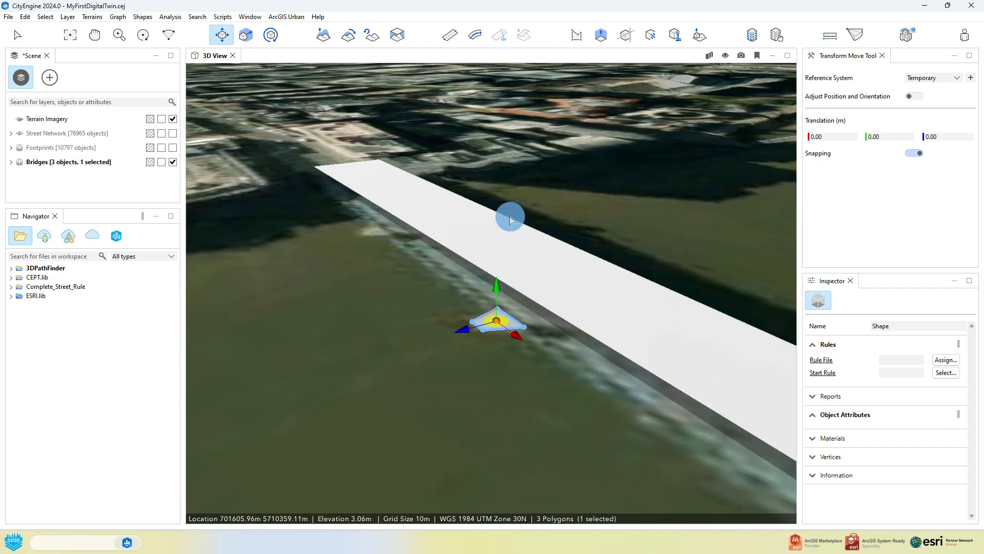
- Extrude the bridge deck 1 m thick with the Push Pull tool
left_click(605, 36)
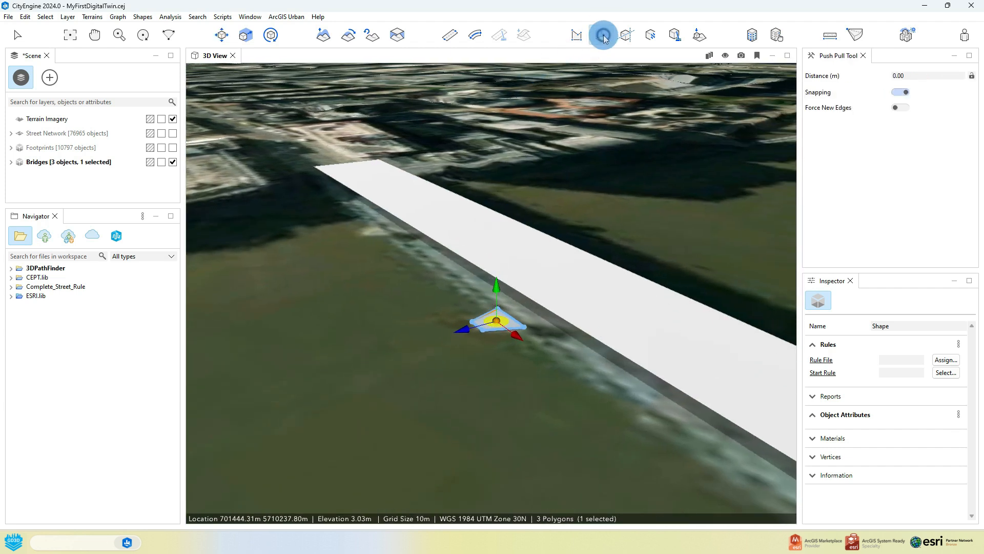
left_click(691, 345)
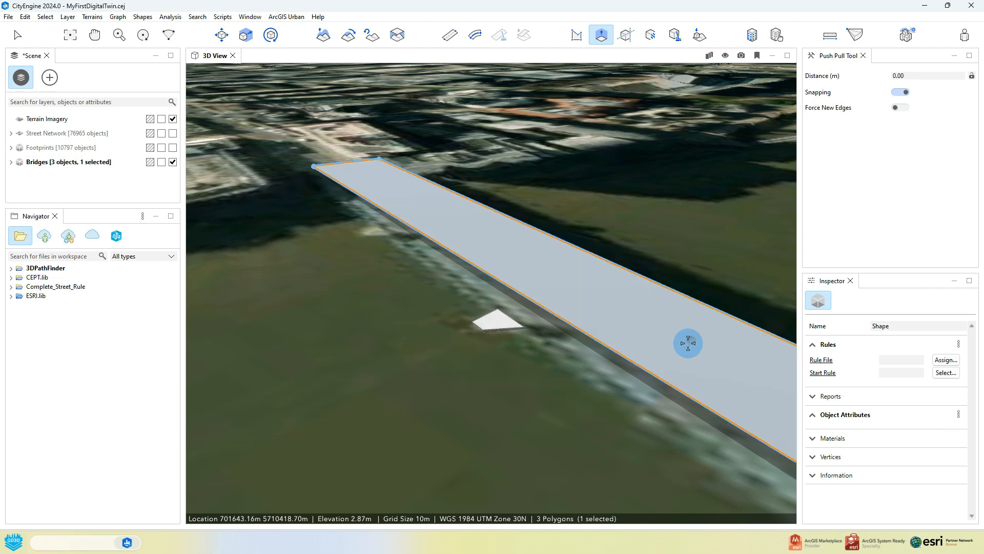
type("2")
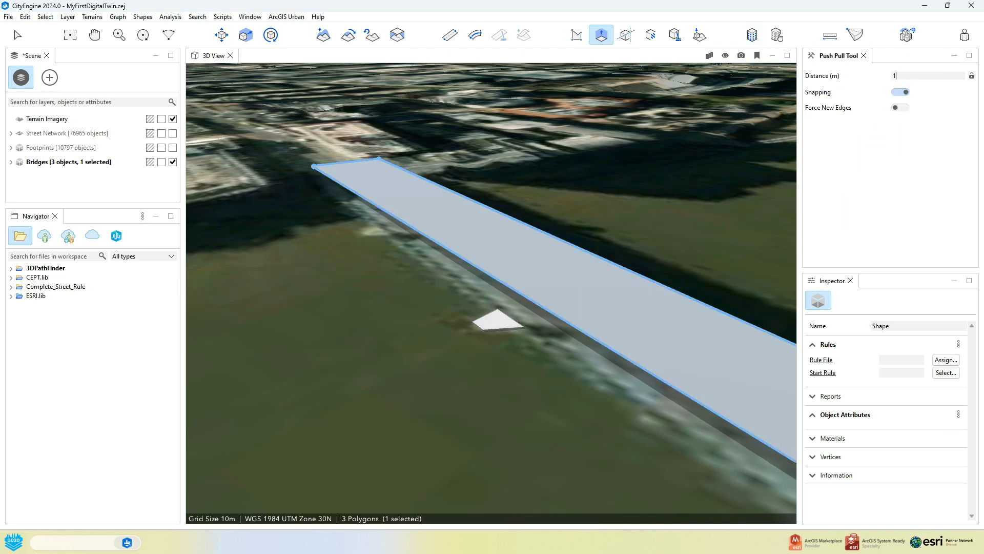
left_click_drag(691, 339, 695, 326)
- Try extruding the whole near pier footprint upward by about 4.55 m, and undo it
middle_click_drag(456, 338, 505, 330)
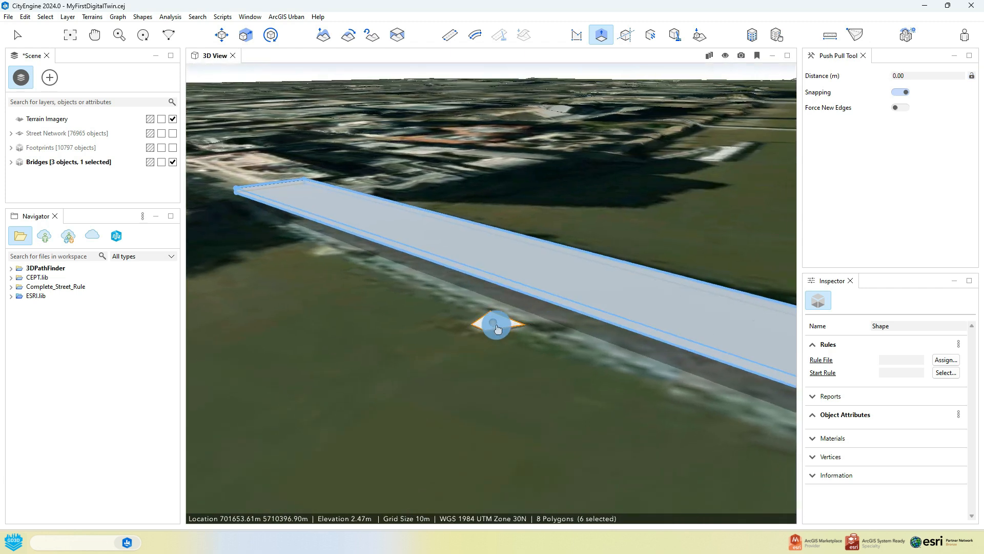
left_click_drag(495, 316, 550, 292)
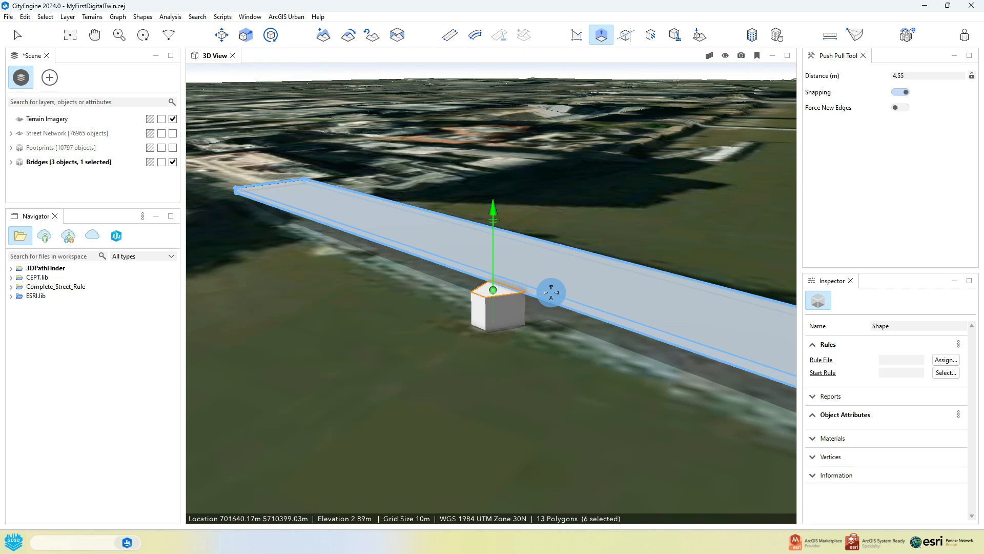
key("ctrl+z")
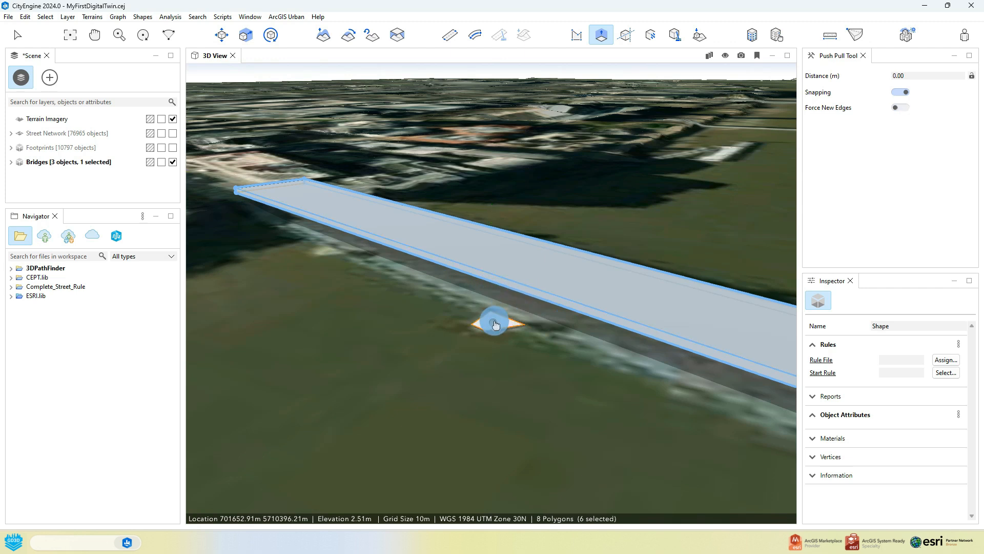
- Reselect only the near pier footprint, try extruding it upward by about 5.28 m, and undo the extrusion
left_click(18, 34)
left_click(515, 367)
left_click(494, 320)
key("p")
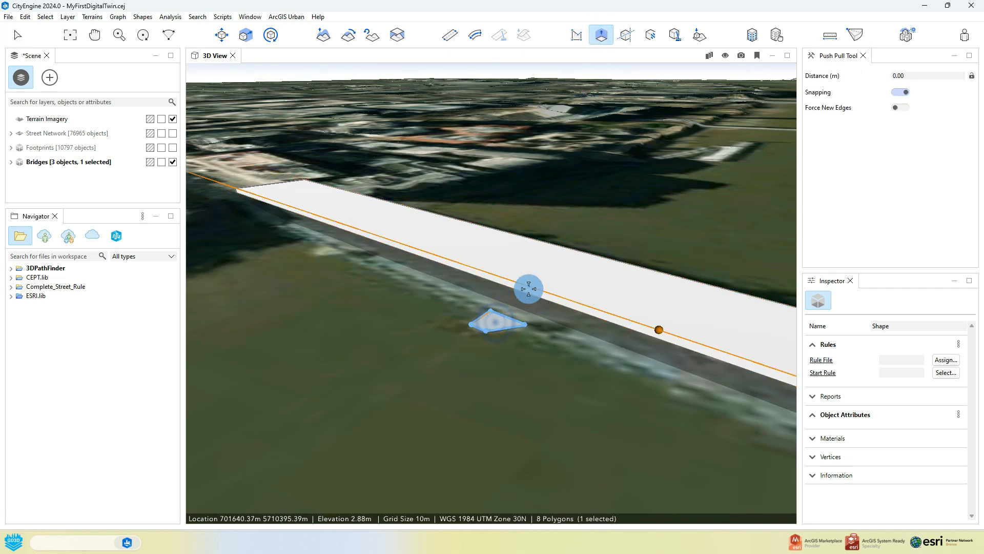
left_click(499, 314)
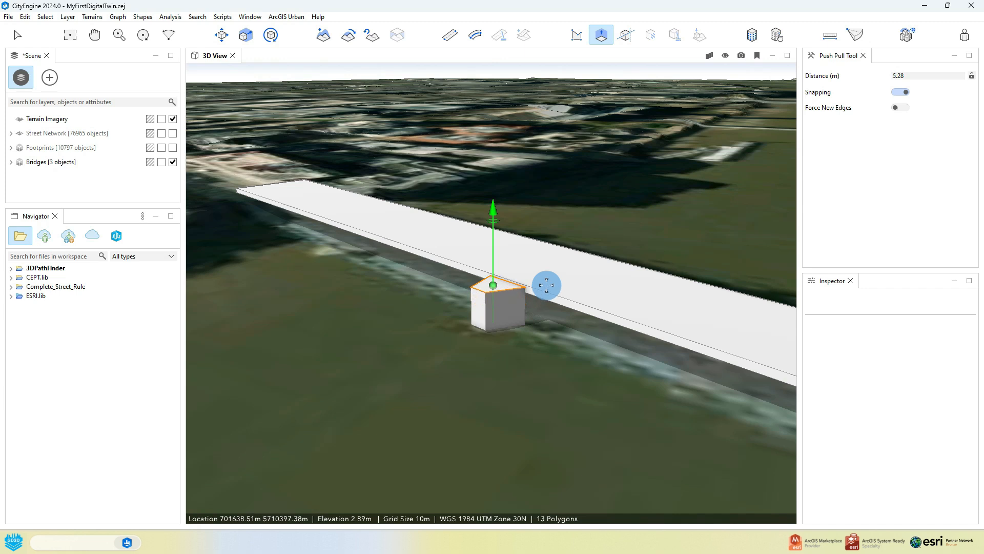
key("ctrl+z")
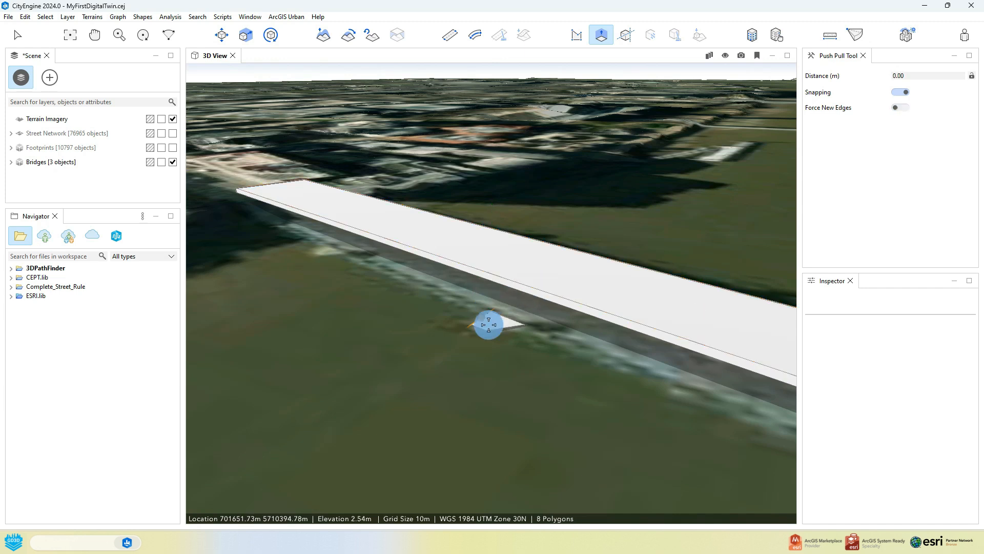
- Examine both pier footprints and the shape of the real piers in the Bankside Street View, and return to CityEngine
left_click_drag(510, 332, 237, 363, "alt")
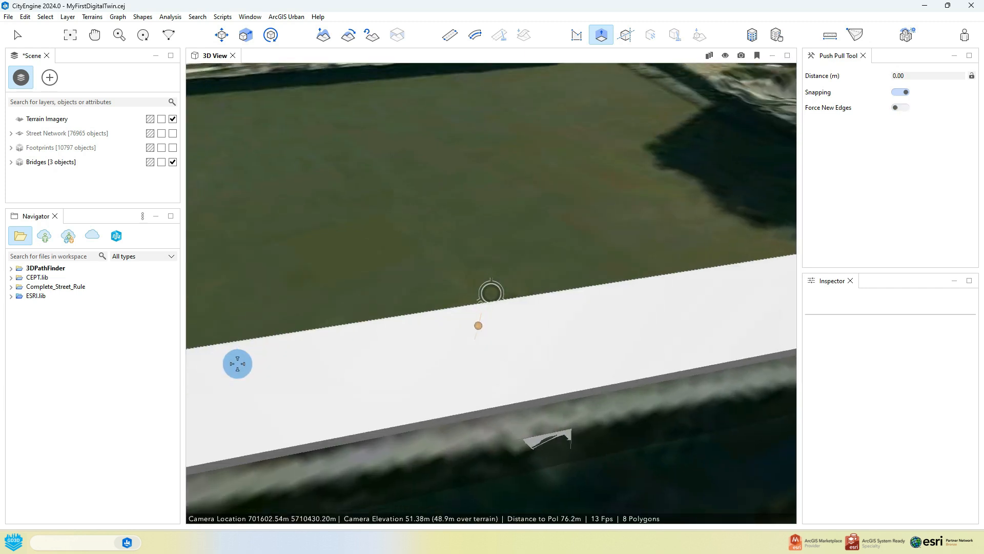
left_click_drag(529, 439, 603, 408, "alt")
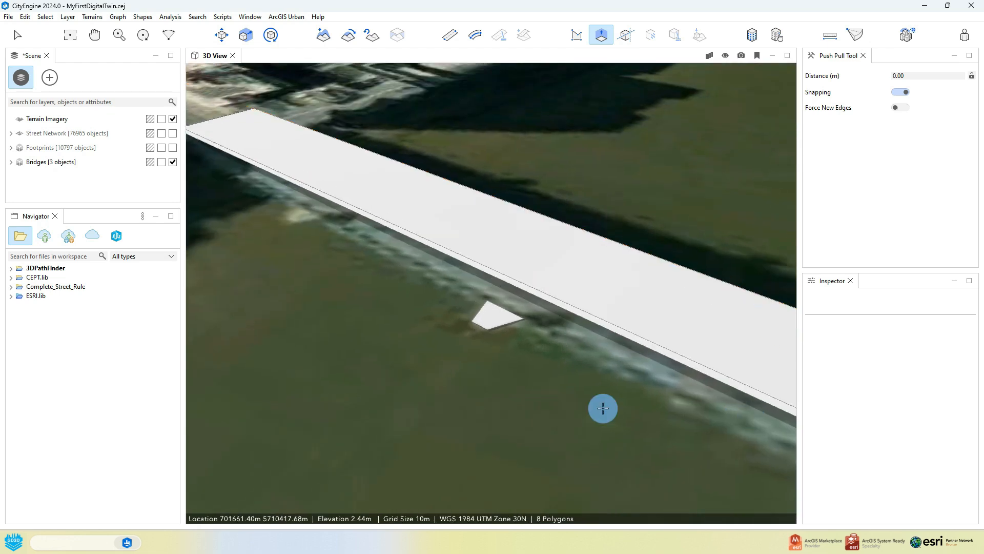
mouse_move(220, 538)
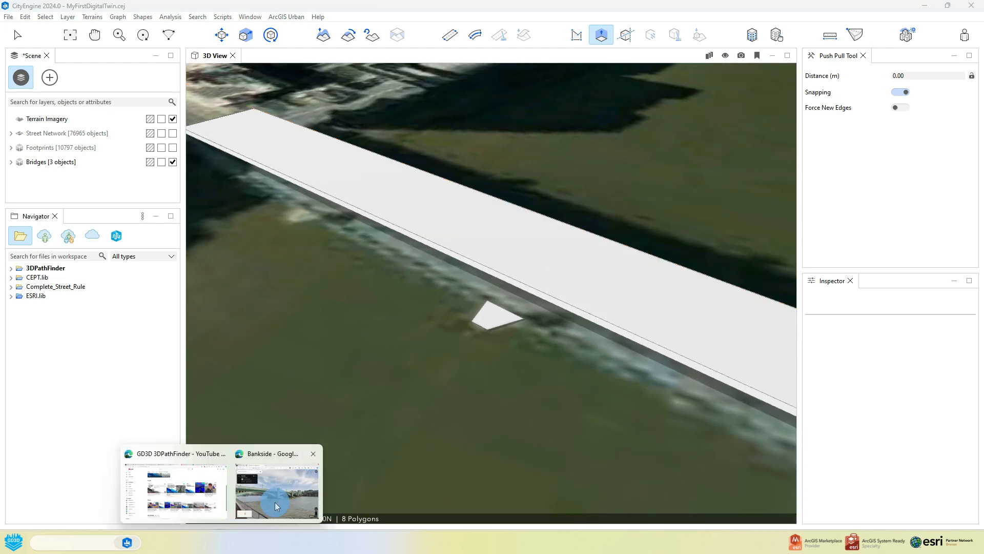
left_click(283, 493)
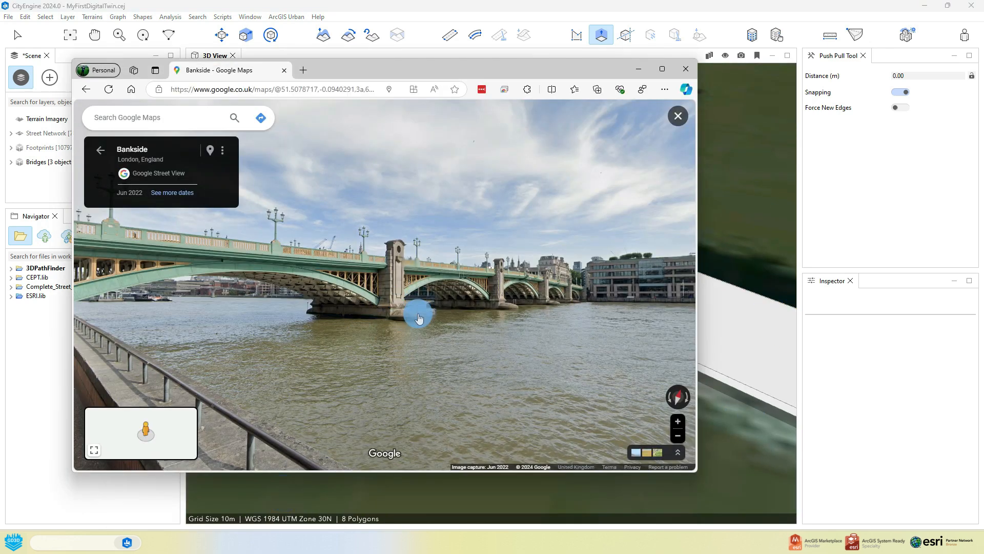
left_click(638, 69)
- Turn off Force New Shape for polygon drawing and split the near pier footprint with a crosswise line about 4.88 m long
left_click_drag(547, 312, 431, 385, "alt")
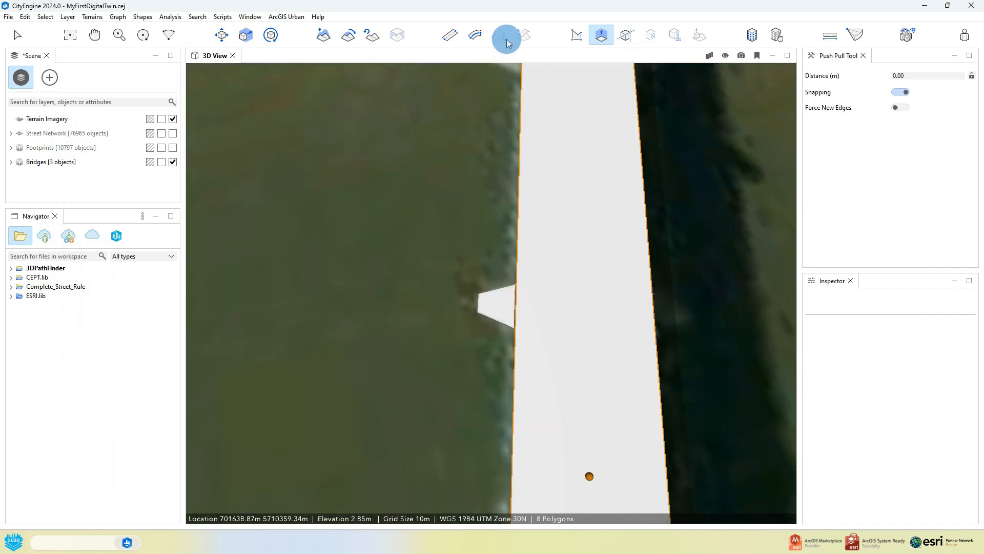
left_click(577, 35)
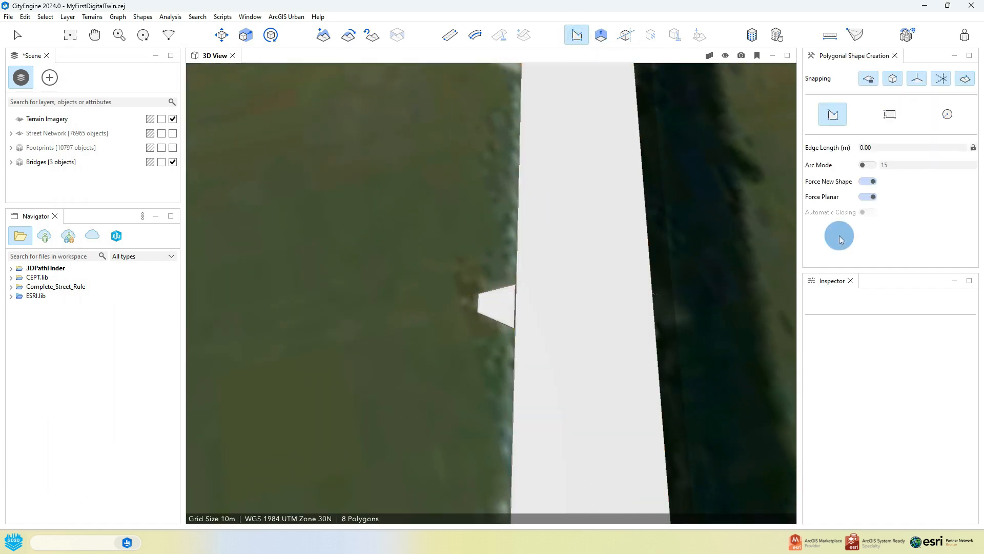
left_click(875, 188)
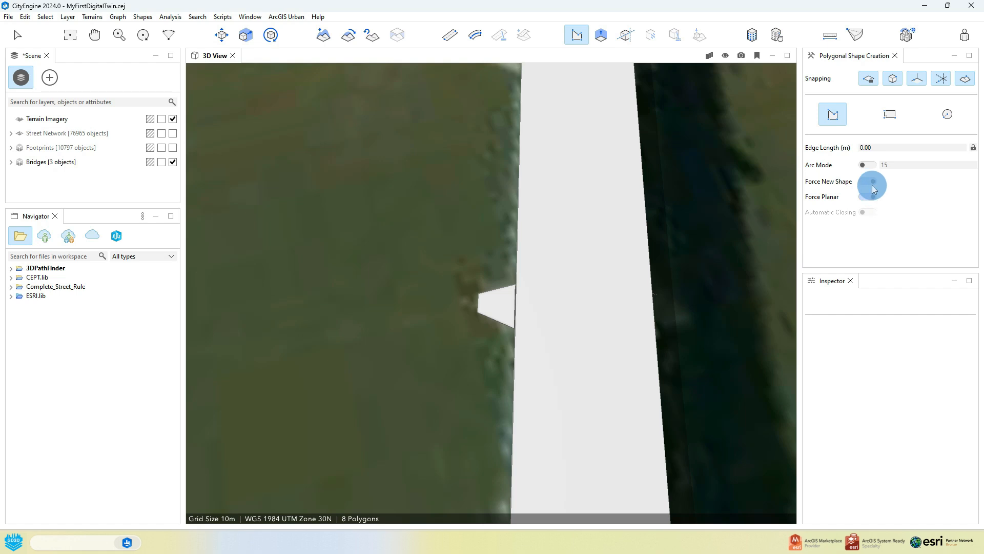
left_click(502, 287)
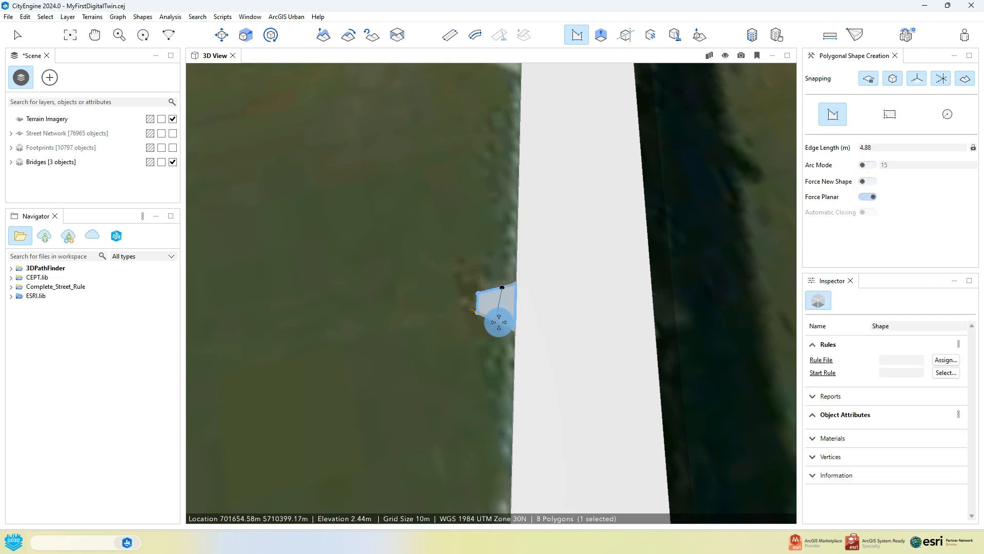
- Split the pier footprint on the deck's opposite edge with a line about 4.94 m long, parallel to the deck
middle_click_drag(567, 333, 461, 331)
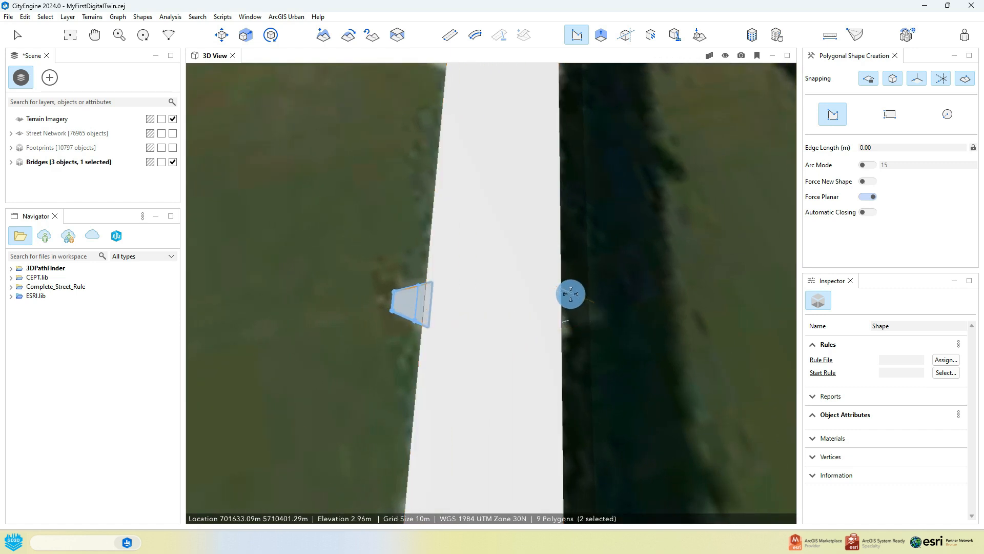
left_click_drag(568, 292, 480, 268, "alt")
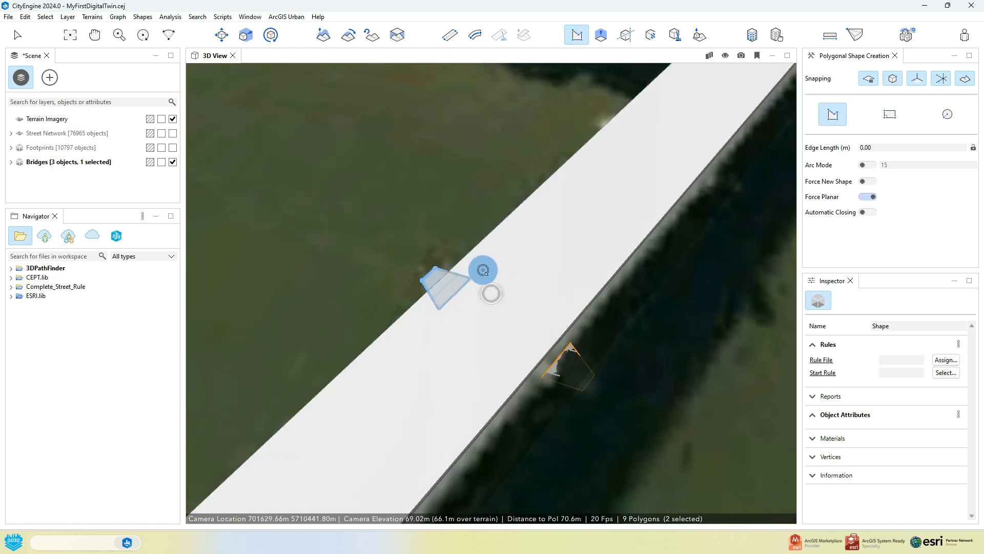
left_click(580, 355)
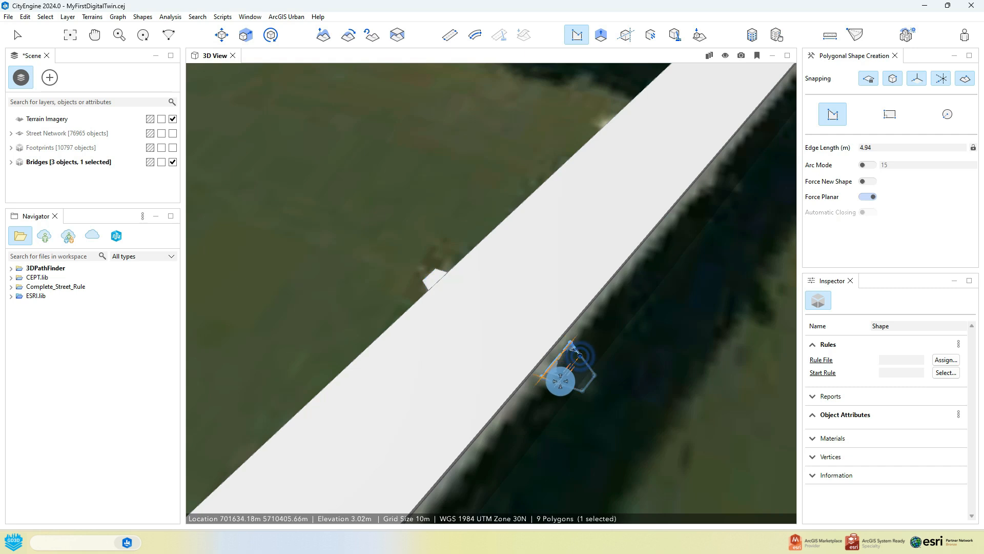
left_click(560, 381)
left_click_drag(452, 363, 615, 382, "alt")
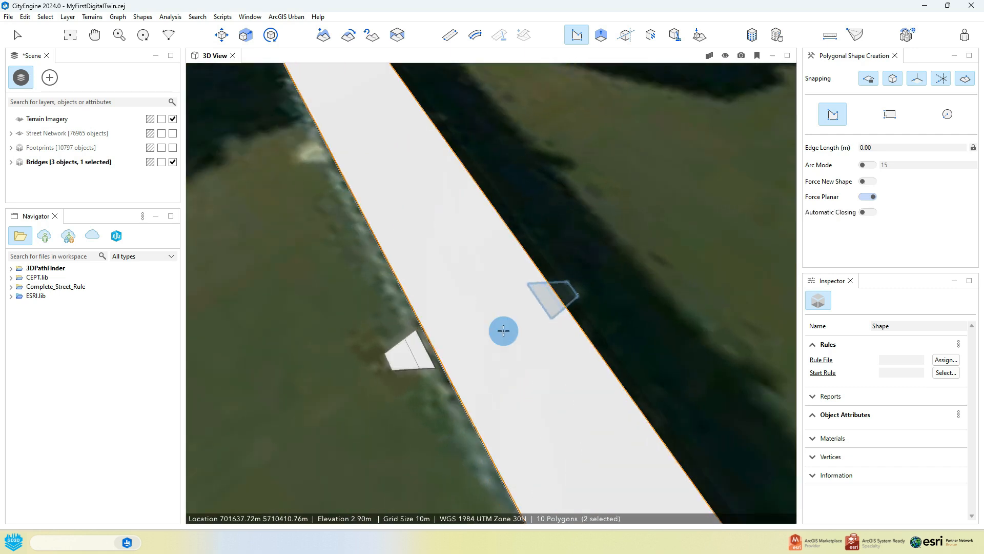
- Extrude the deck-side part of the split near pier footprint upward by 4.5 m with Push Pull
left_click(601, 34)
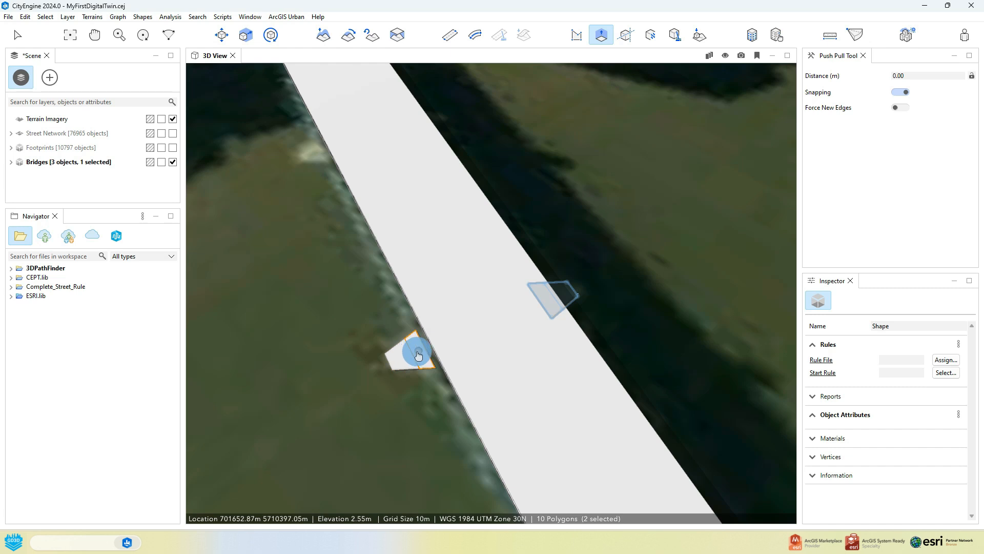
mouse_move(418, 344)
left_mouse_down()
mouse_move(425, 332)
mouse_move(420, 353)
left_mouse_up()
left_click(919, 75)
type("4.50")
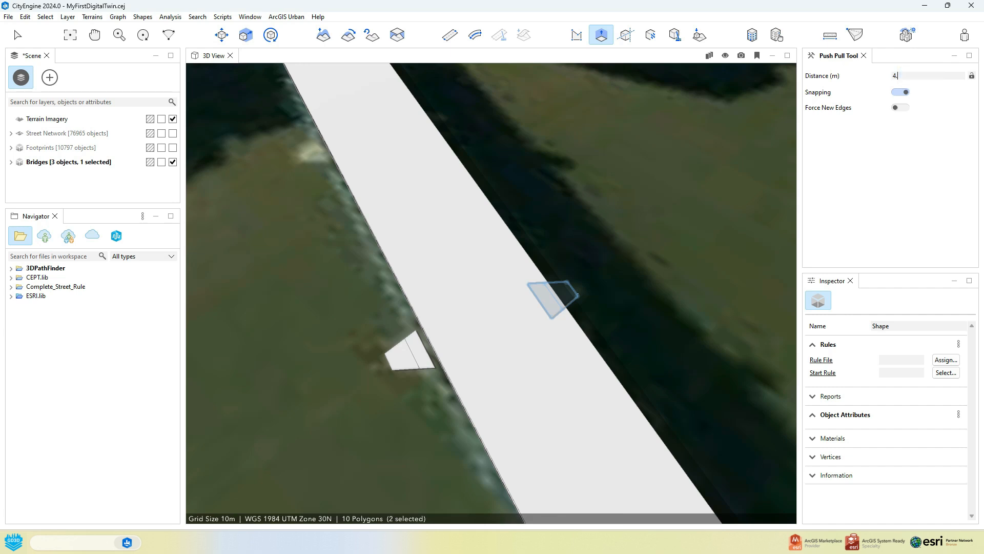
left_click(417, 353)
middle_click_drag(565, 312, 393, 260)
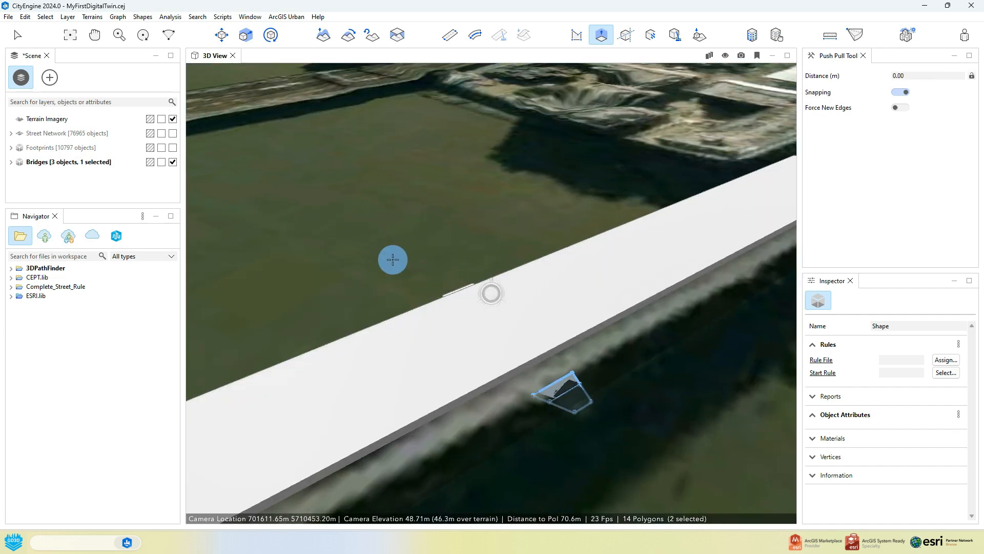
- Undo a freehand extrusion of the opposite pier's deck-side part and extrude that part by the same distance as the near pier
left_click_drag(554, 388, 559, 363)
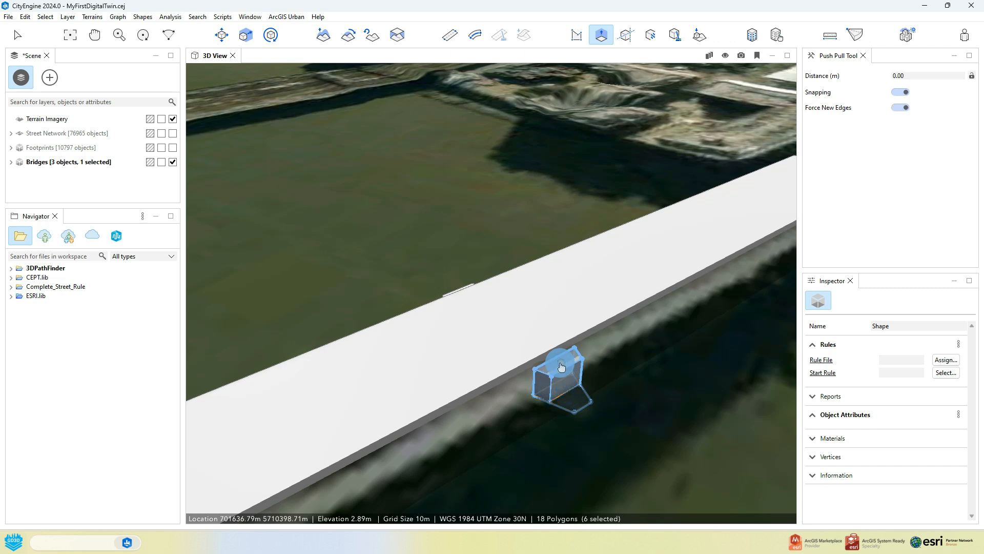
key("ctrl+z")
left_click(927, 72)
type("4.")
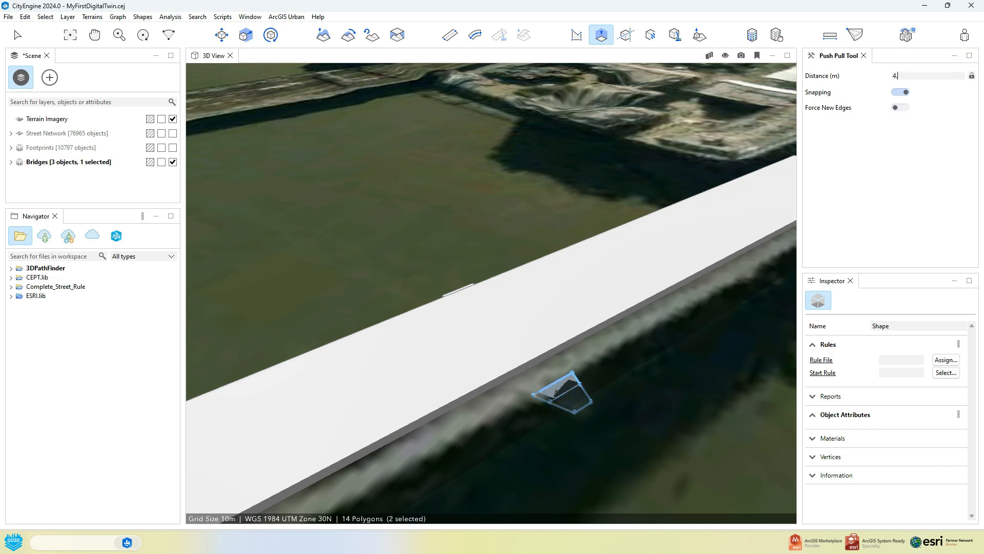
left_click(564, 388)
left_click(562, 354)
middle_click_drag(404, 352, 694, 312)
middle_click_drag(439, 367, 327, 371)
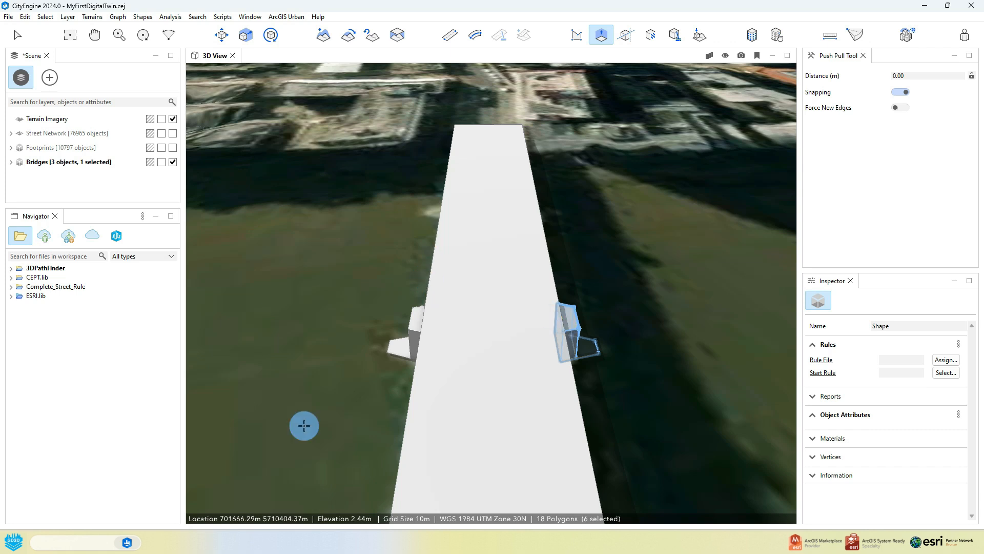
- Compare the pier height with the real piers in the Bankside Street View and return to CityEngine
mouse_move(252, 540)
left_click(273, 505)
left_click(505, 178)
left_click(640, 67)
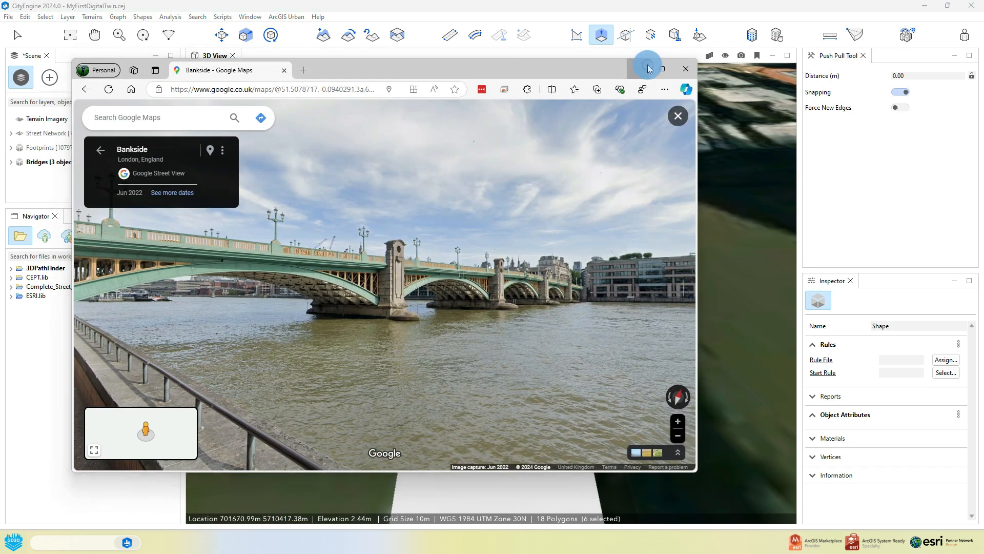
- Extrude the top faces of the raised blocks on both piers upward by a further 3 m
mouse_move(621, 352)
middle_mouse_down()
mouse_move(550, 354)
mouse_move(568, 359)
middle_mouse_up()
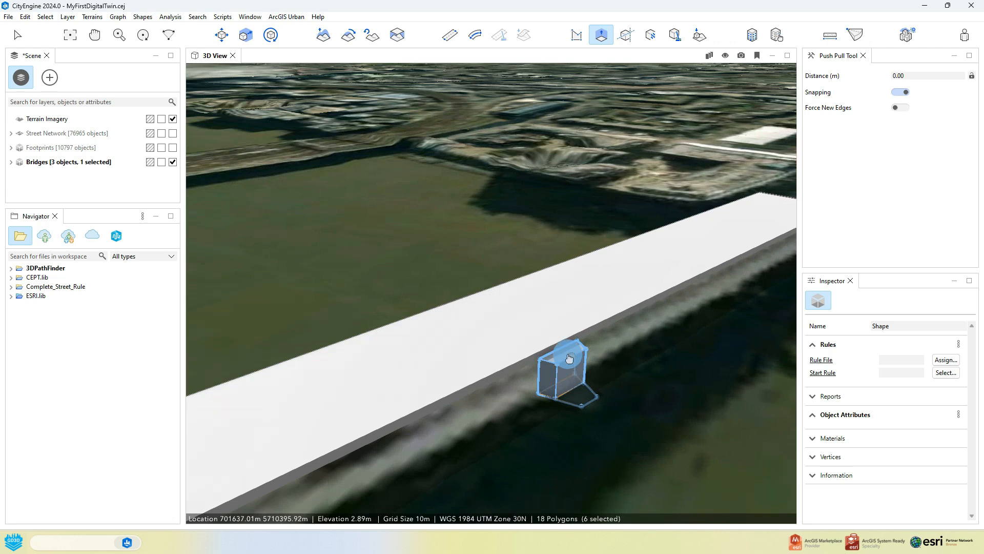
left_click(866, 96)
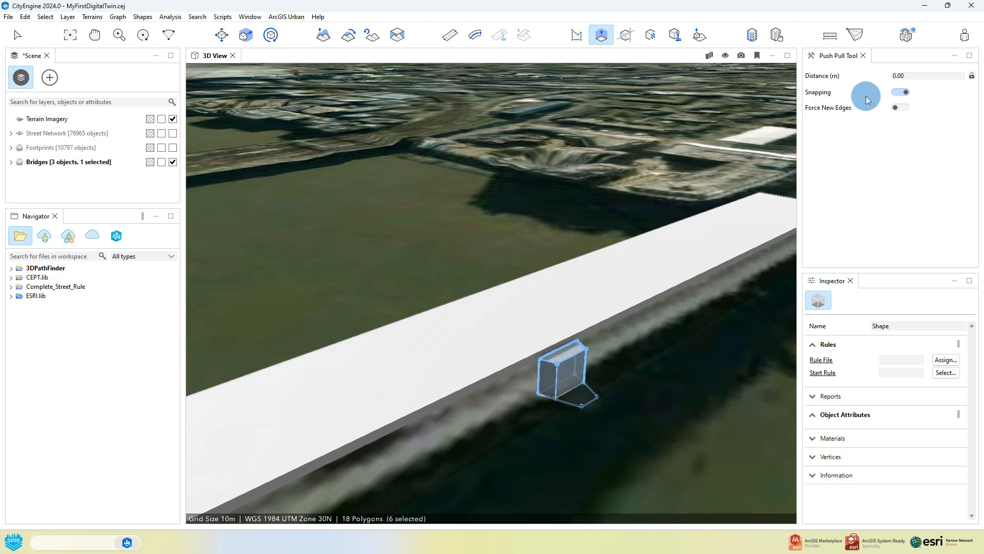
double_click(893, 75)
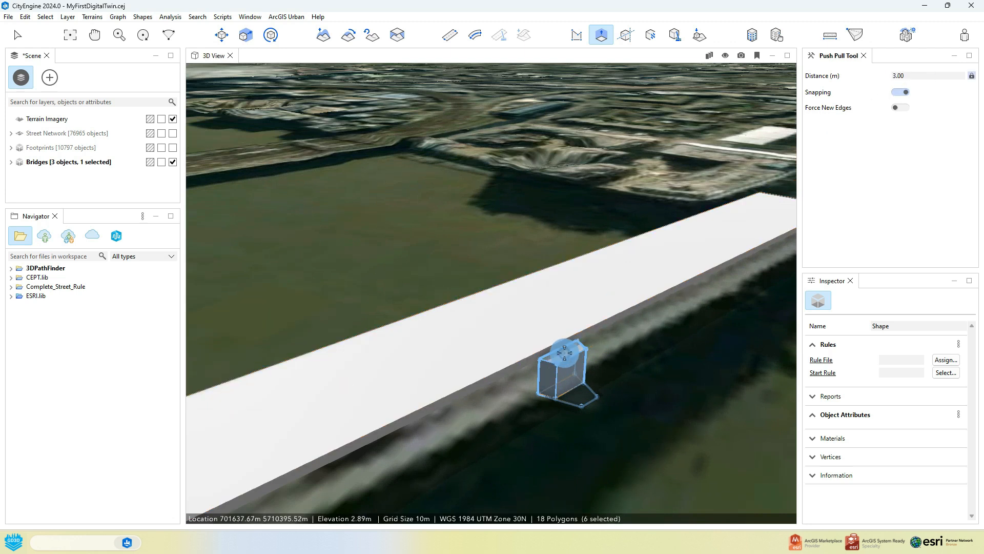
left_click_drag(564, 353, 570, 323)
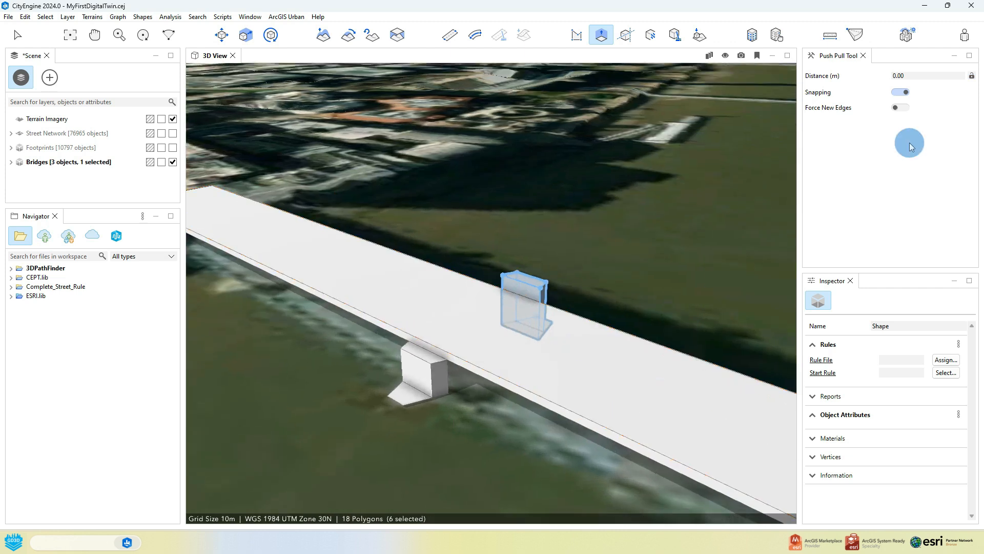
double_click(926, 75)
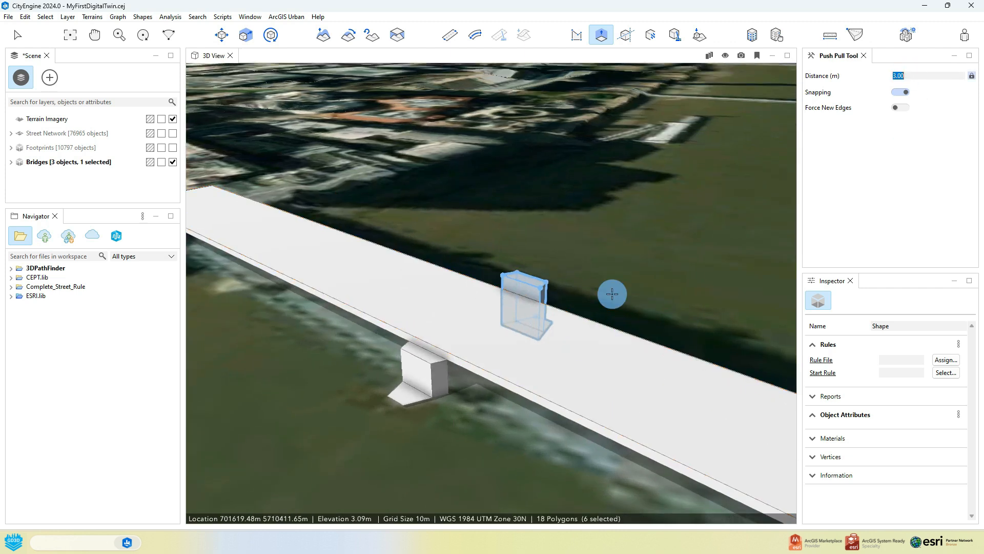
left_click_drag(422, 351, 431, 341)
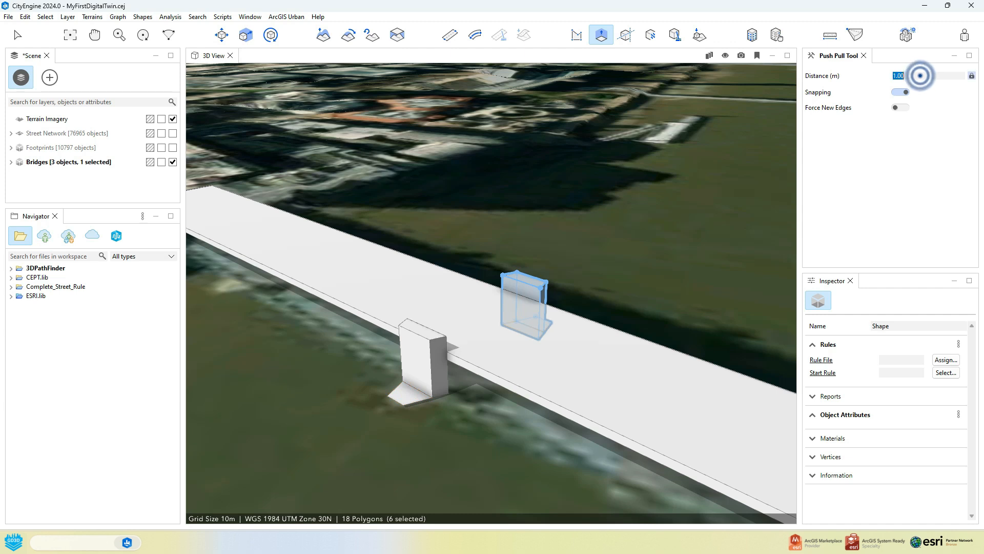
- Extrude the low outer part of each pier upward by 1 m
left_click(408, 399)
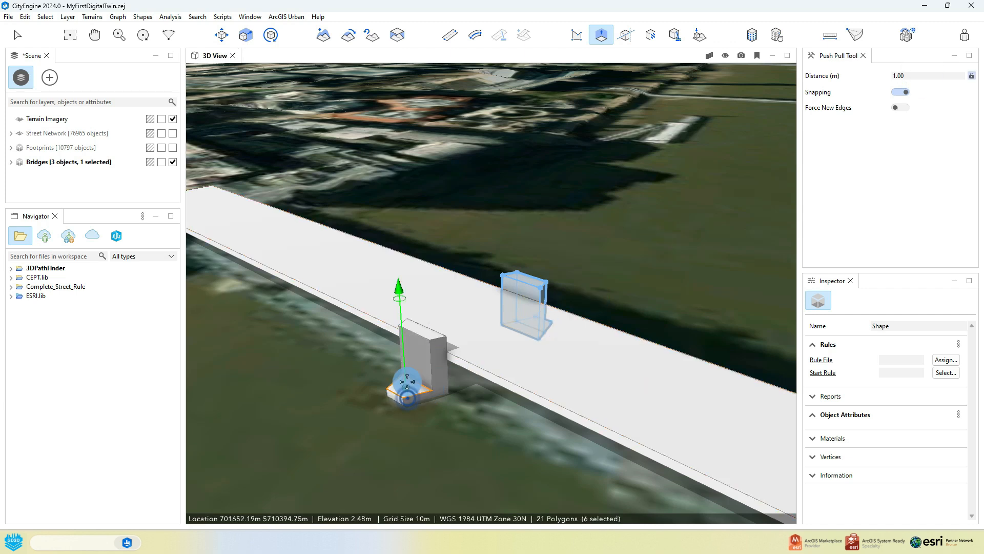
left_click_drag(620, 330, 276, 355, "alt")
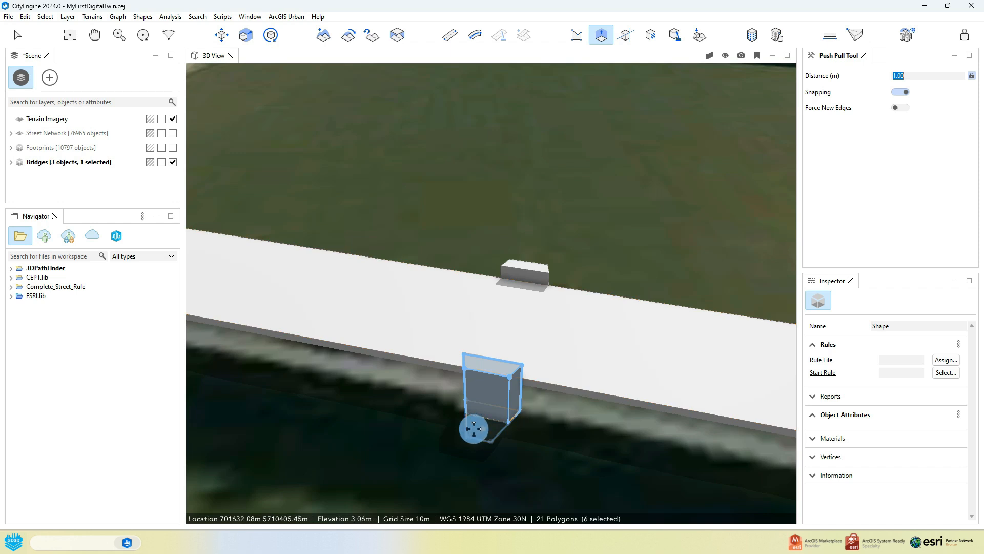
left_click(474, 420)
left_click_drag(408, 404, 650, 398, "alt")
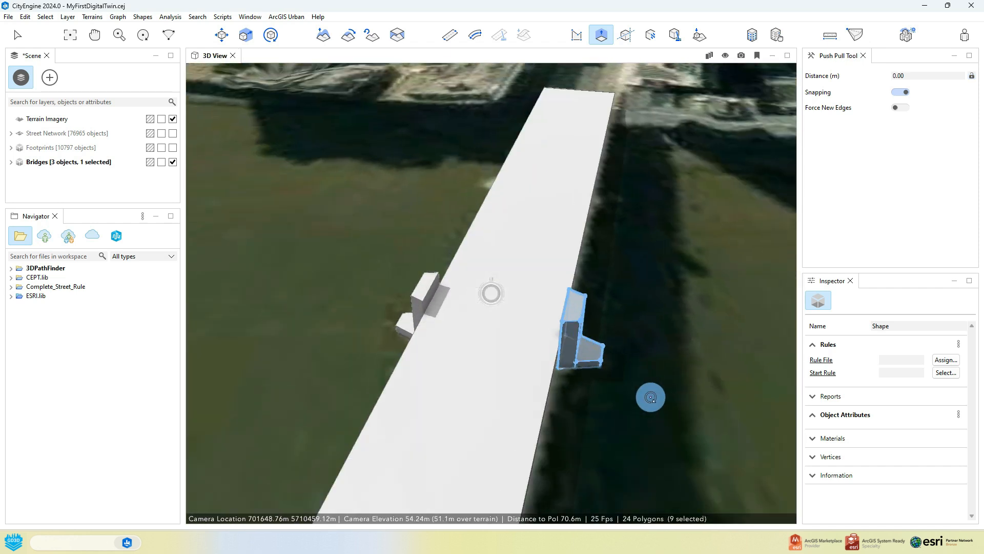
- Select the pier shapes on both sides of the deck and place a copy of the pair 45.32 m along the bridge
left_click(18, 34)
left_click_drag(451, 266, 403, 349, "alt")
left_click_drag(343, 201, 611, 374)
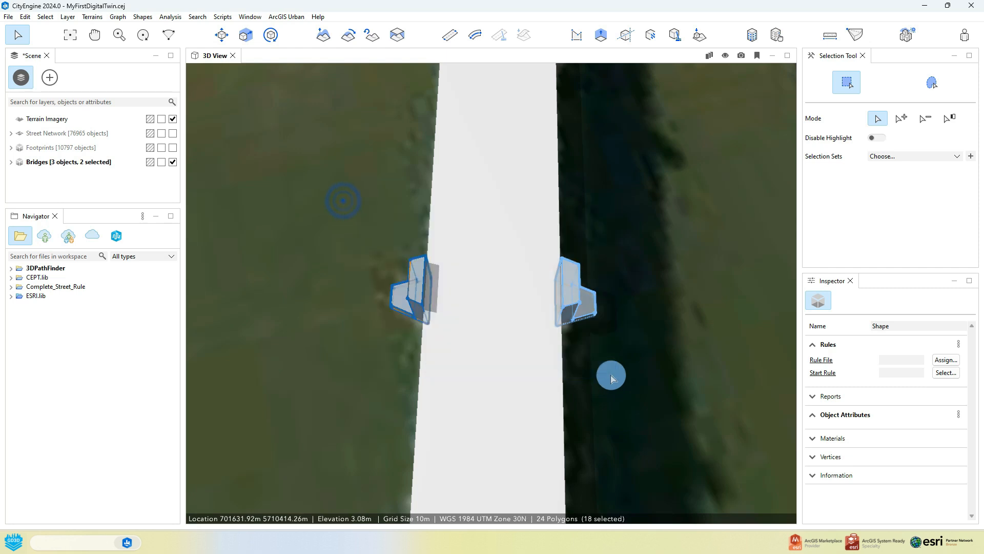
scroll(421, 351, "down", 5)
left_click_drag(421, 352, 597, 335, "alt")
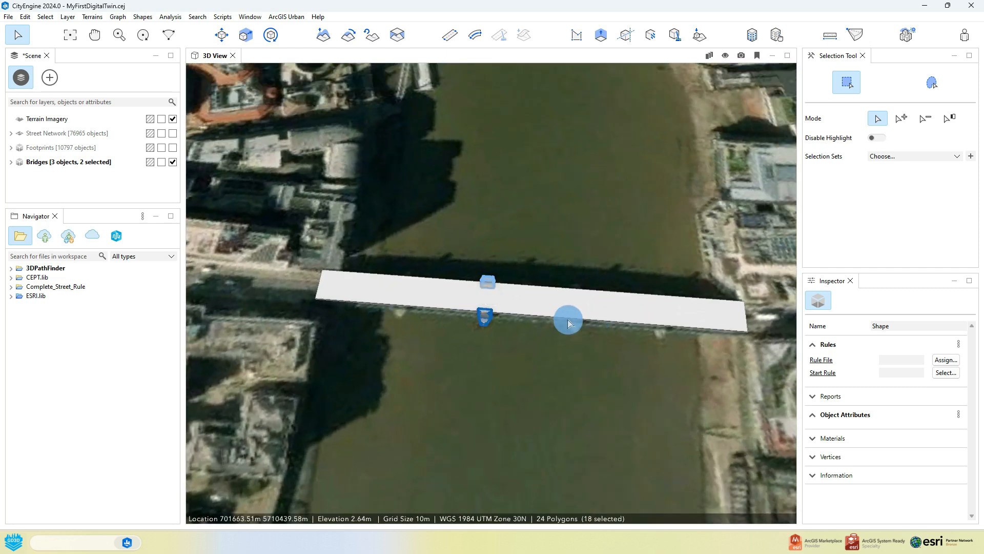
scroll(500, 323, "up", 3)
key("w")
left_click_drag(501, 323, 519, 339, "alt")
scroll(534, 325, "down", 3)
middle_click_drag(549, 308, 518, 351, "alt")
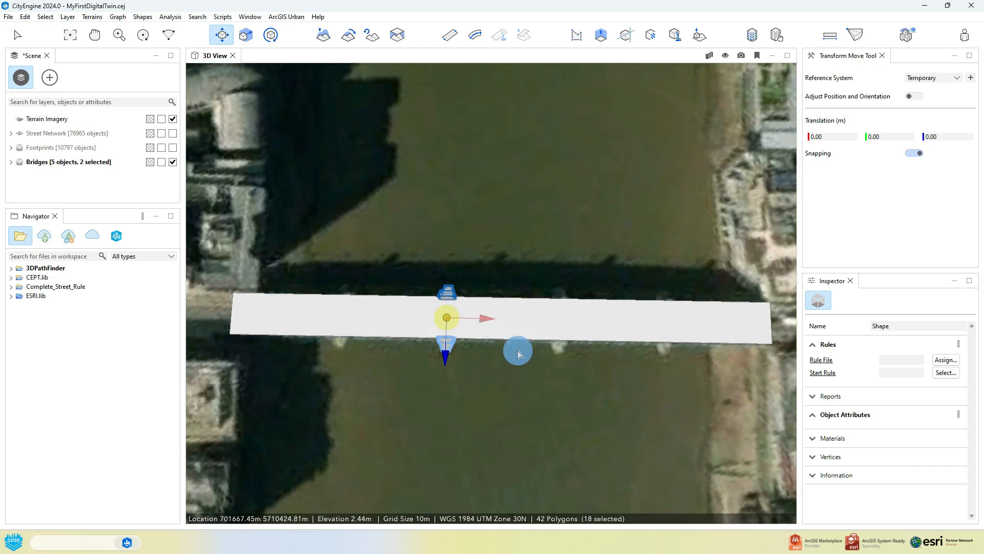
left_click_drag(489, 321, 391, 320)
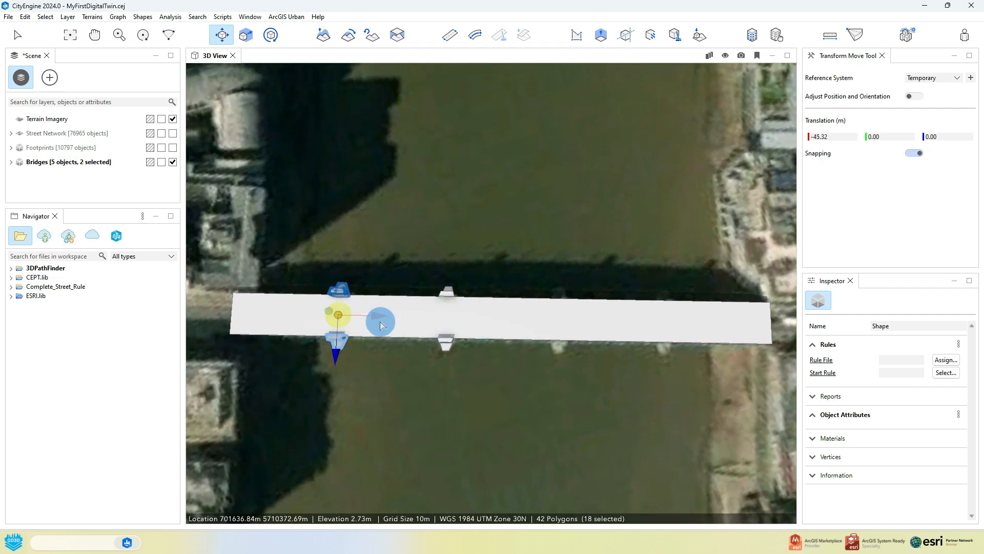
- Copy the pier pair 93.06 m back along the deck, and place another copy 42.86 m further in the same direction
left_click_drag(383, 319, 590, 331)
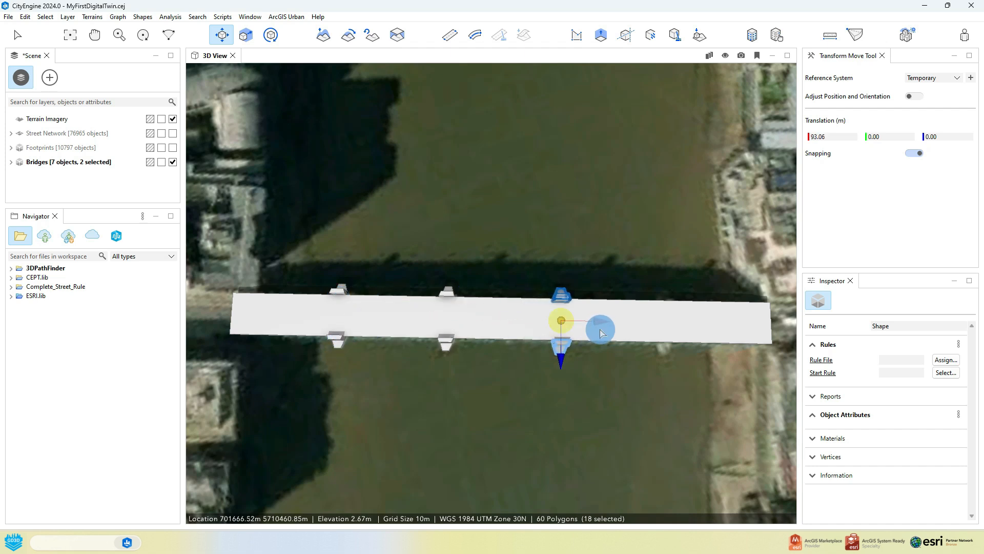
left_click_drag(602, 326, 700, 326)
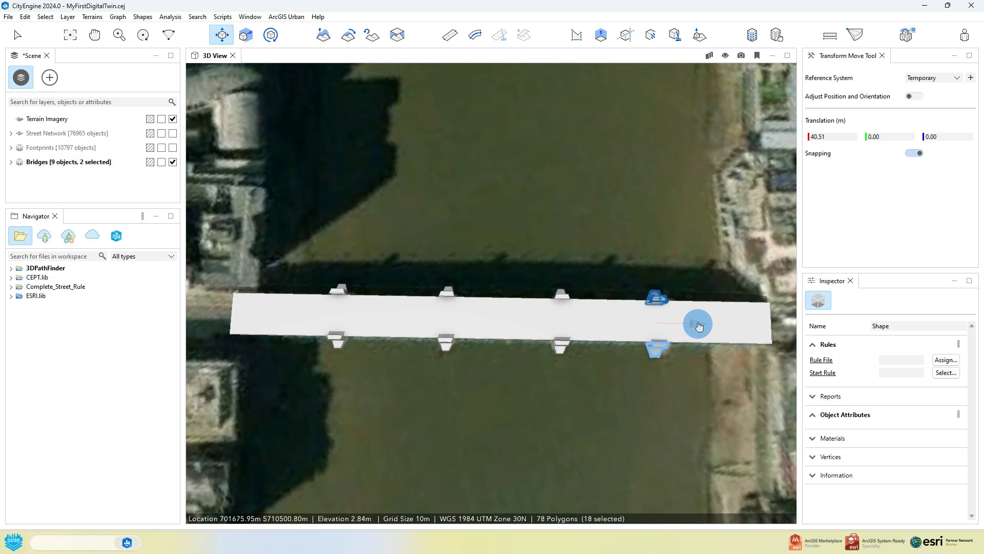
right_click_drag(648, 424, 628, 294)
middle_click_drag(627, 292, 610, 179)
middle_click_drag(589, 423, 525, 241)
scroll(566, 372, "up", 3)
right_click_drag(582, 410, 455, 329)
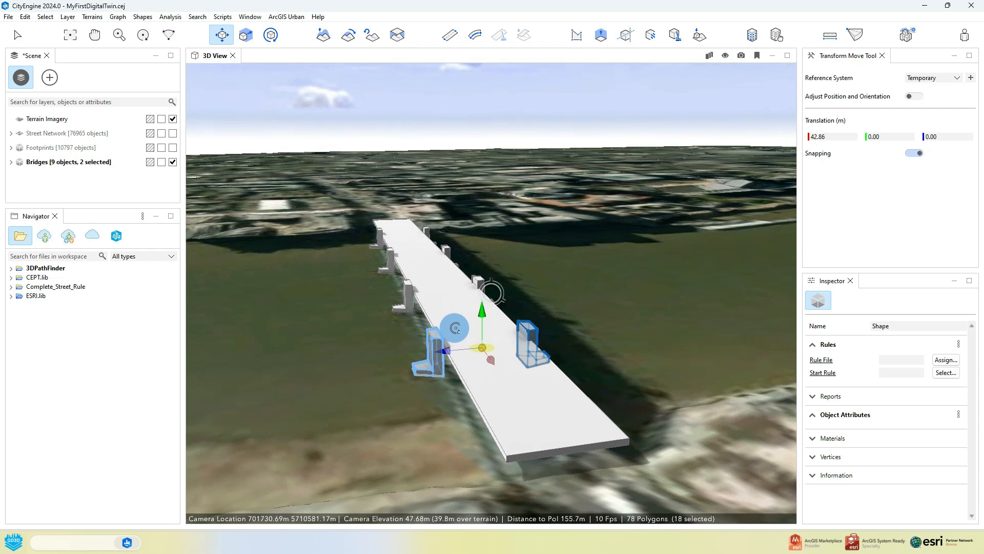
- Select the deck and extend its end face toward the riverbank by about 13.75 m with Push Pull
left_click(575, 451)
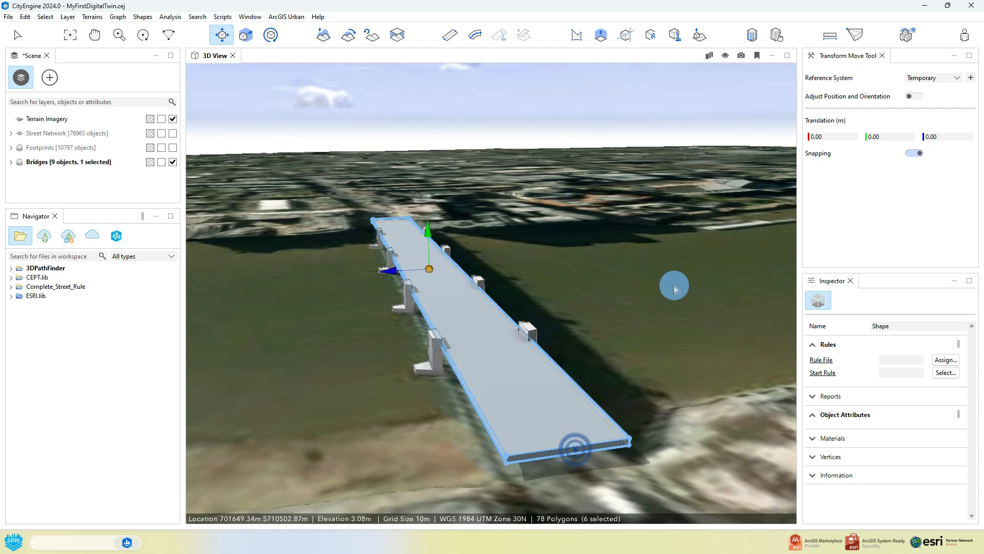
left_click(599, 35)
middle_click_drag(611, 460, 607, 401)
scroll(588, 385, "up", 3)
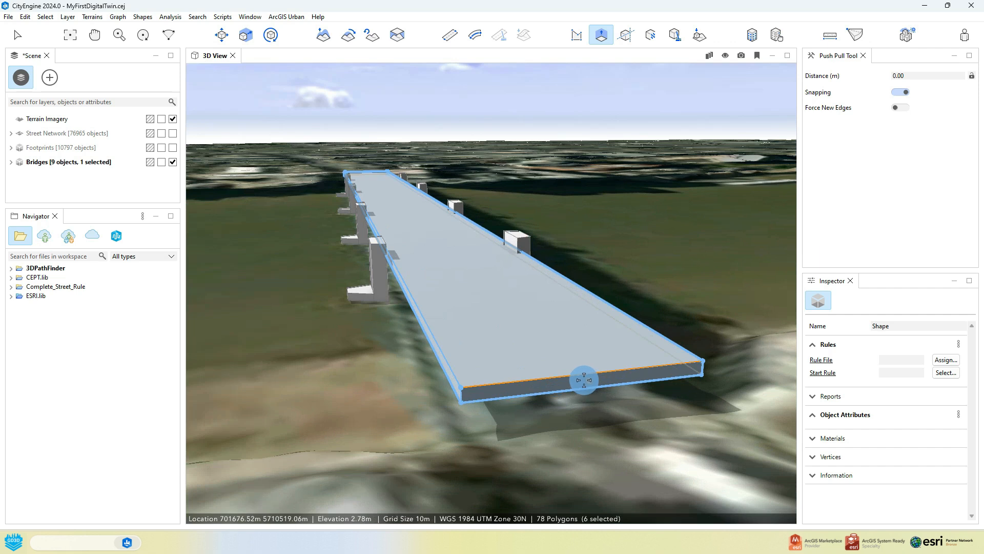
left_click_drag(588, 380, 699, 503)
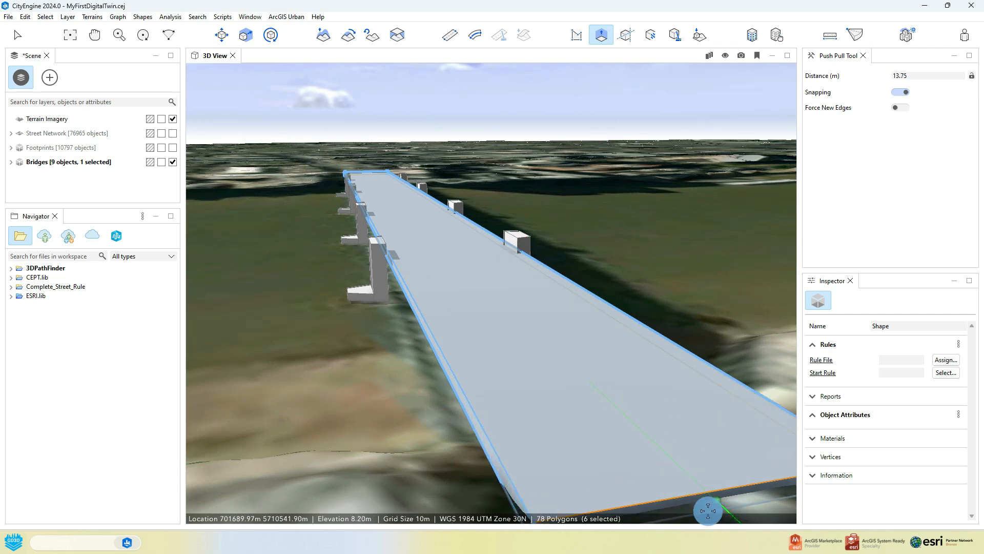
right_click_drag(558, 399, 624, 417)
middle_click_drag(623, 418, 471, 306)
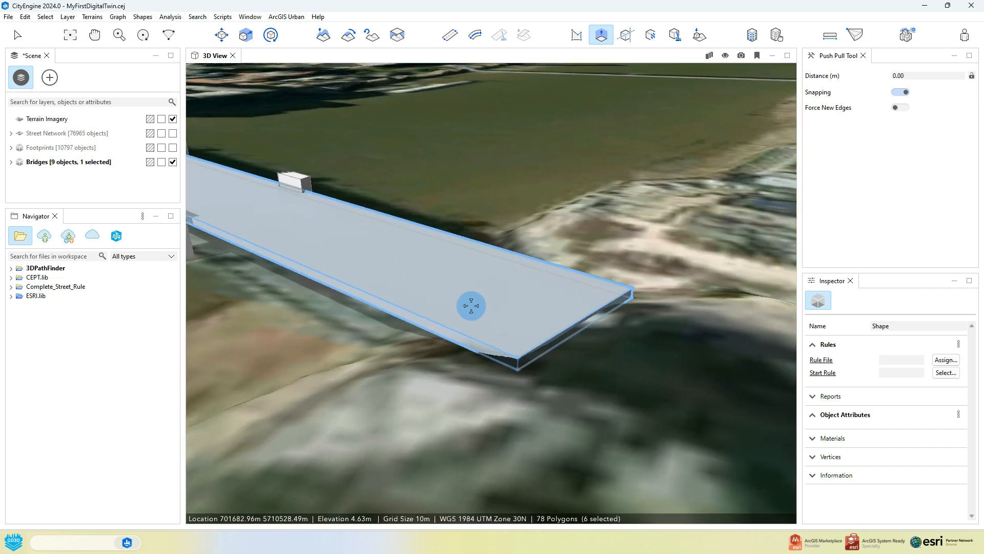
- Undo a trial pull of the deck's end face and pull the face further out along the road
left_click_drag(584, 334, 615, 350, "ctrl")
key("ctrl+z")
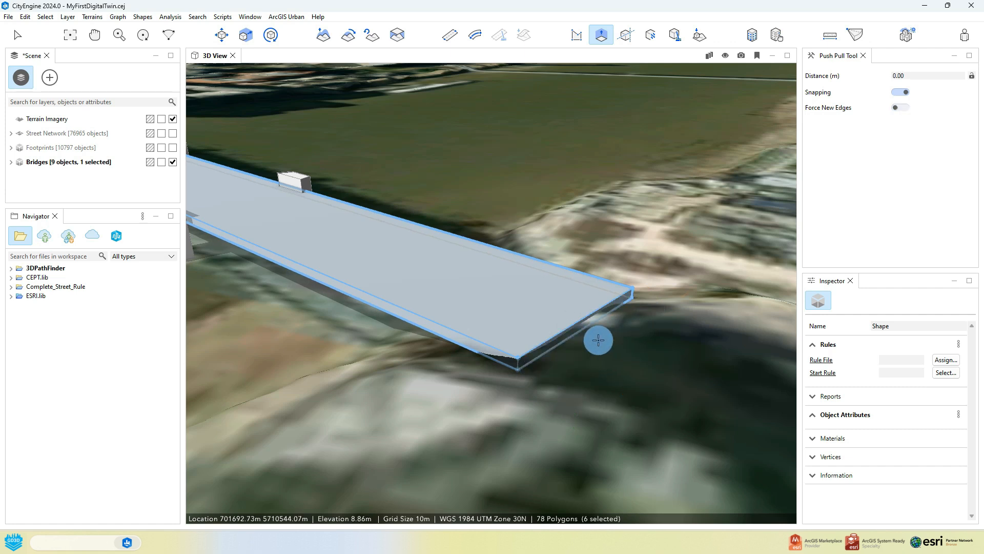
scroll(582, 332, "up", 3)
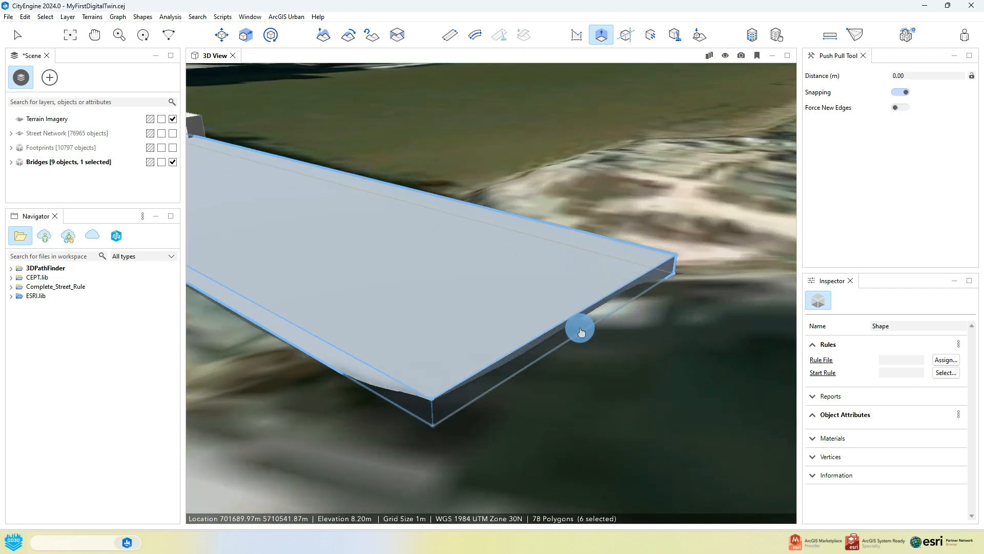
left_click_drag(580, 320, 666, 377)
scroll(589, 348, "down", 3)
scroll(588, 348, "down", 3)
middle_click_drag(386, 249, 753, 383)
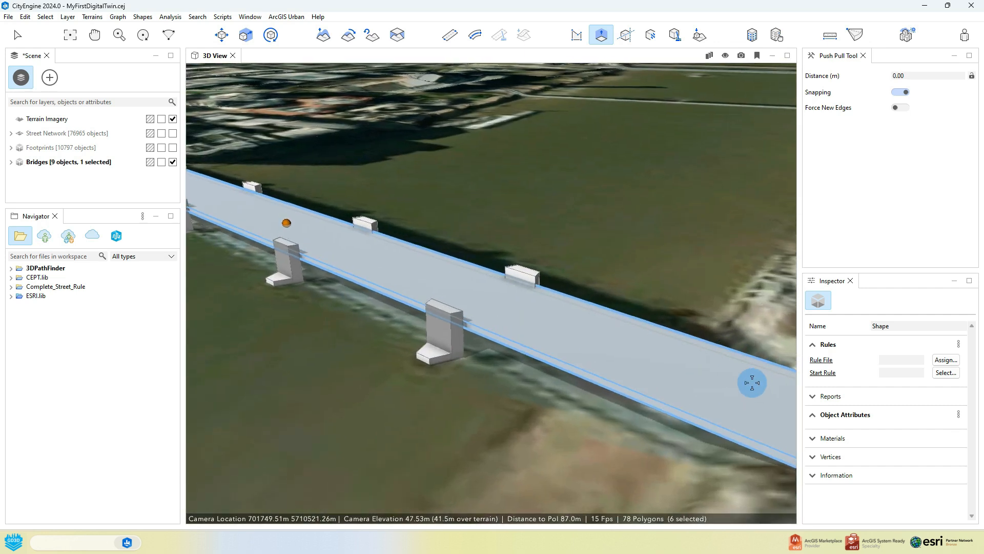
- Select the deck and all eight pier shapes and combine them into a single bridge shape
left_click(17, 37)
left_click_drag(429, 349, 437, 355, "alt")
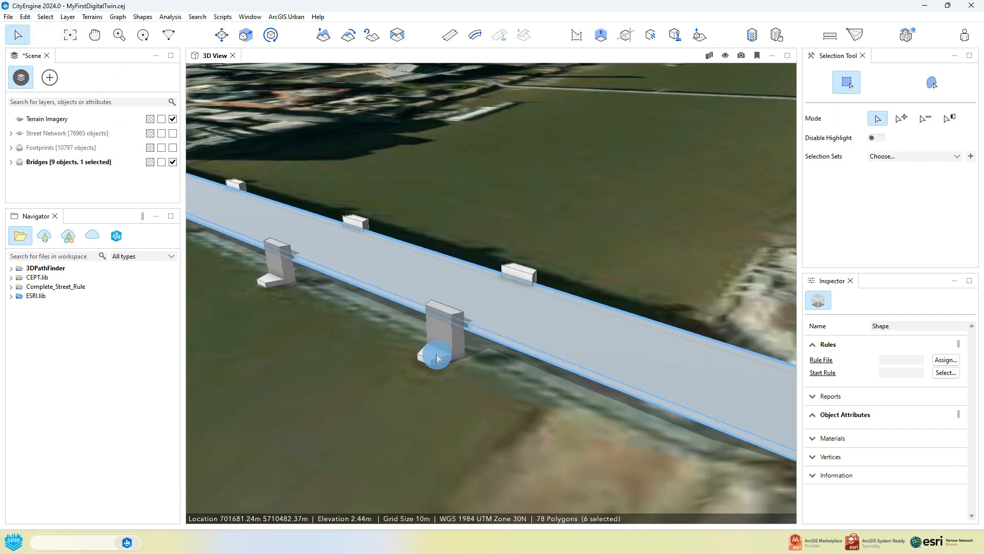
left_click(437, 341)
scroll(395, 338, "down", 5)
left_click_drag(388, 374, 439, 345, "alt")
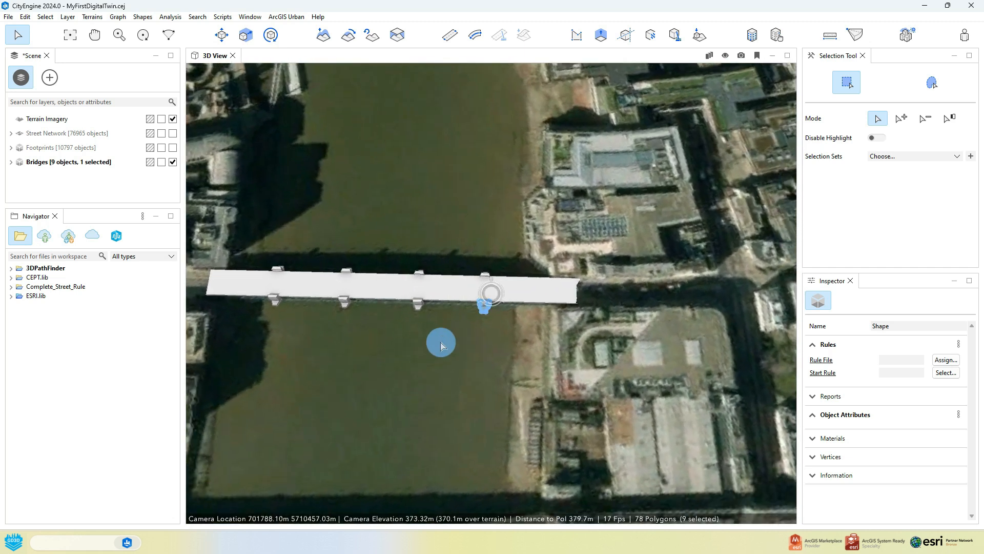
left_click(237, 285)
left_click_drag(515, 240, 263, 358)
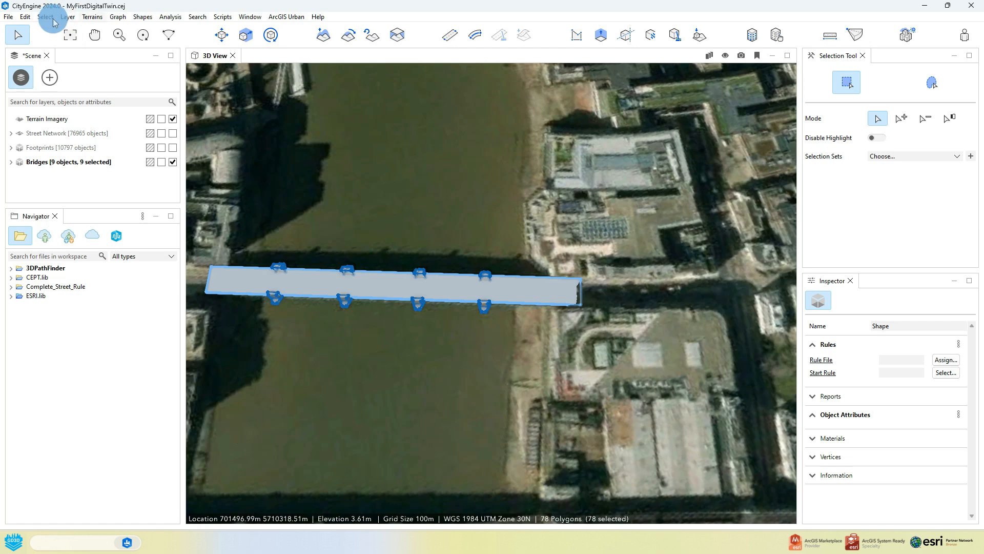
left_click(143, 17)
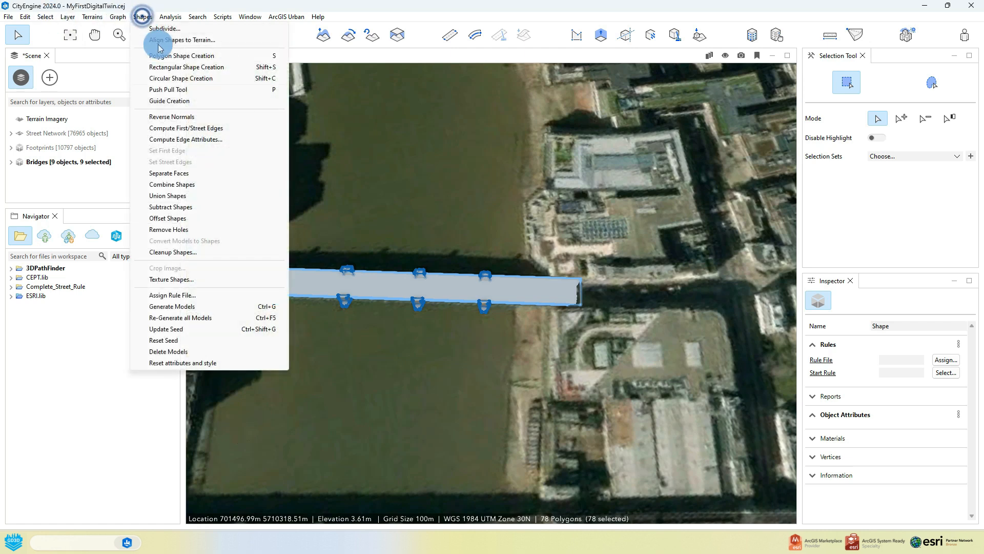
left_click(196, 186)
left_click_drag(437, 352, 432, 268, "alt")
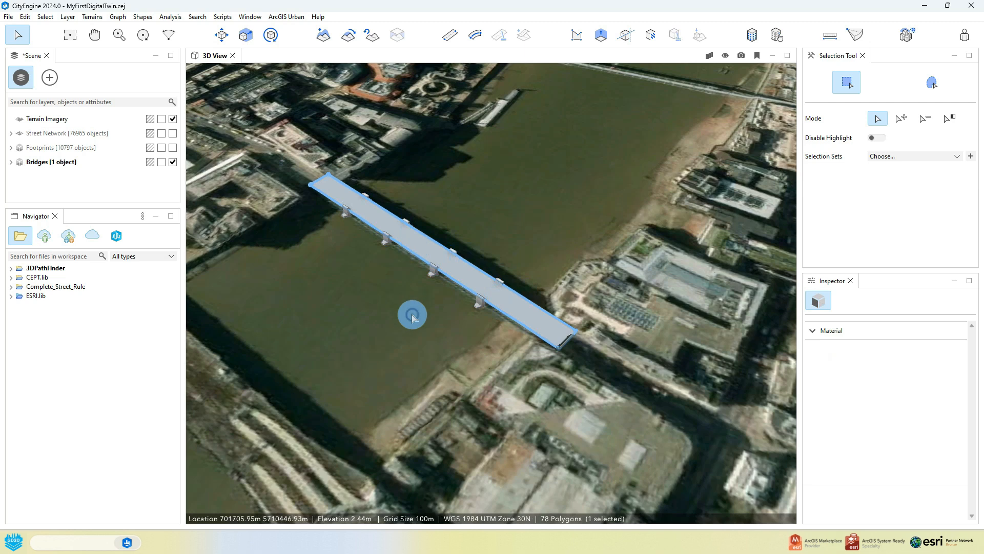
- Name the combined bridge Southwark Bridge and add a string object attribute Type with the value Road Bridge
left_click(412, 315)
left_click(421, 247)
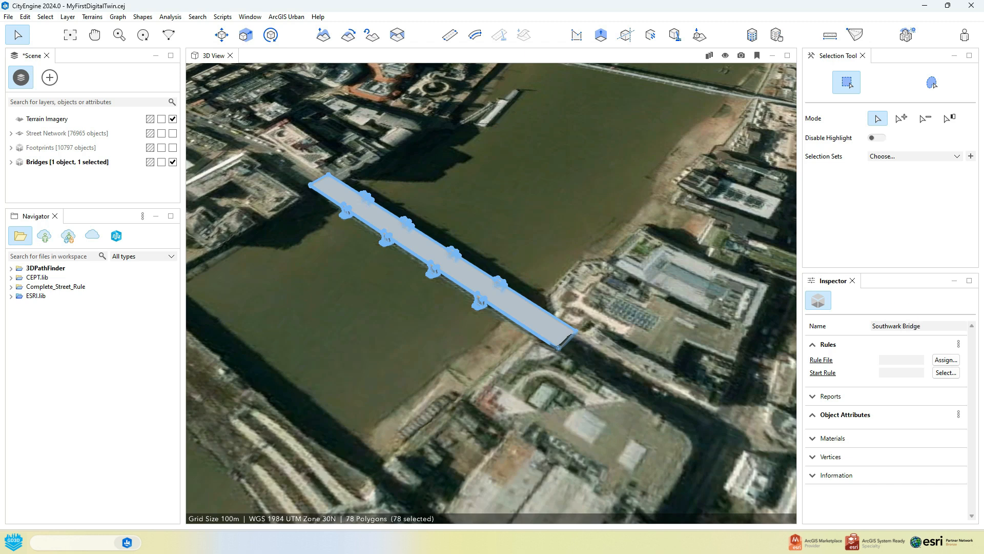
left_click(958, 414)
left_click(935, 427)
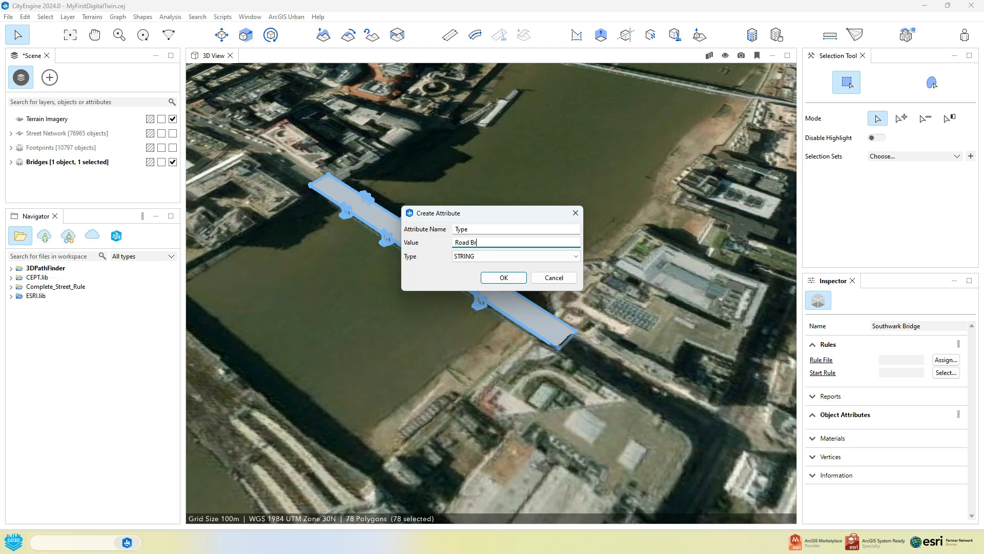
left_click(497, 282)
- Turn on the Footprints layer to show the bridge among the surrounding city buildings, and save the scene
middle_click_drag(538, 329, 520, 322)
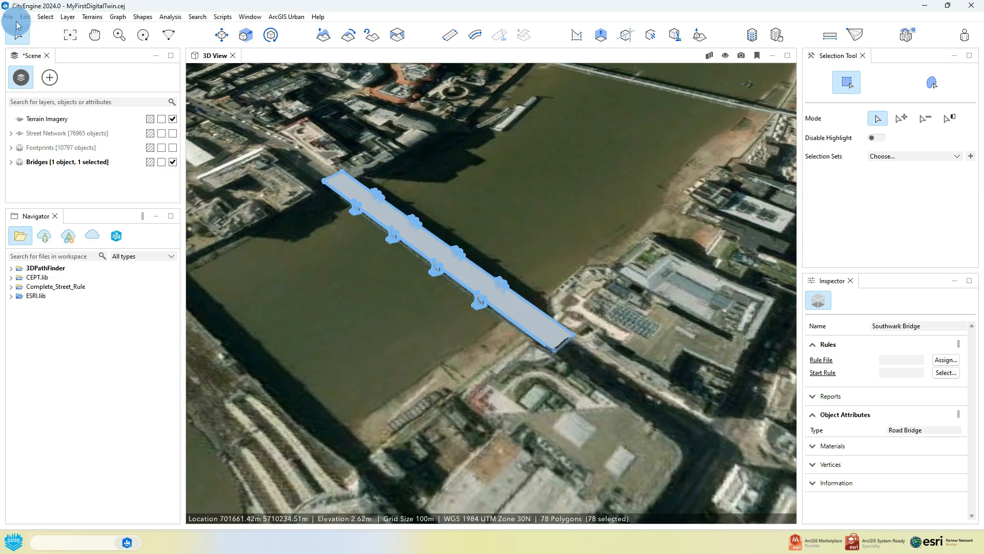
scroll(430, 251, "up", 5)
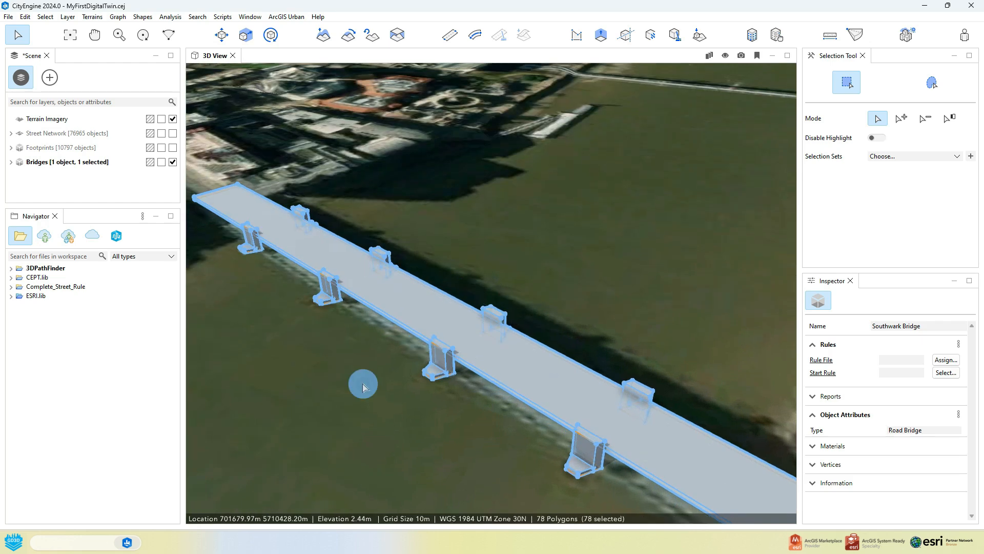
left_click(362, 386)
scroll(367, 383, "down", 5)
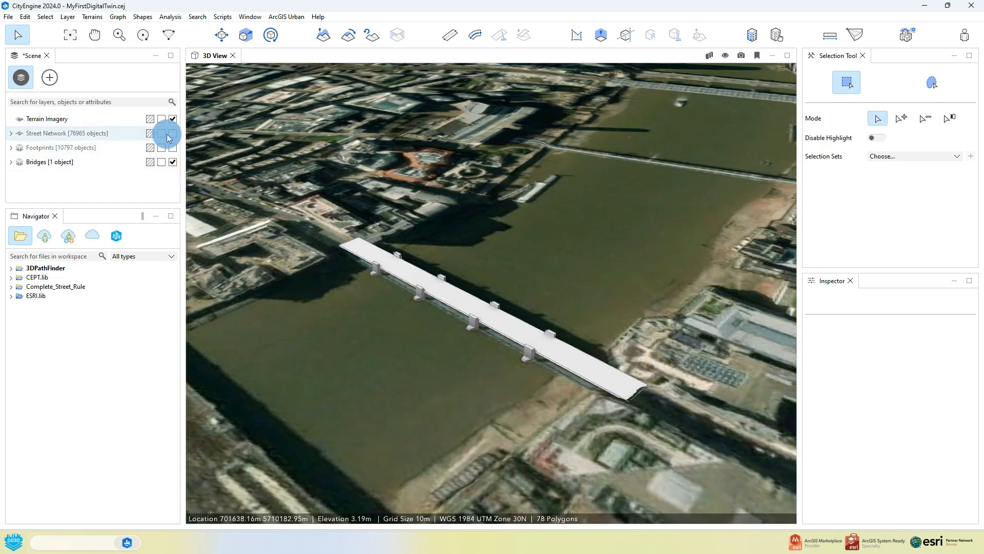
left_click(173, 147)
middle_click_drag(413, 346, 582, 354)
scroll(582, 353, "down", 5)
middle_click_drag(447, 339, 692, 345)
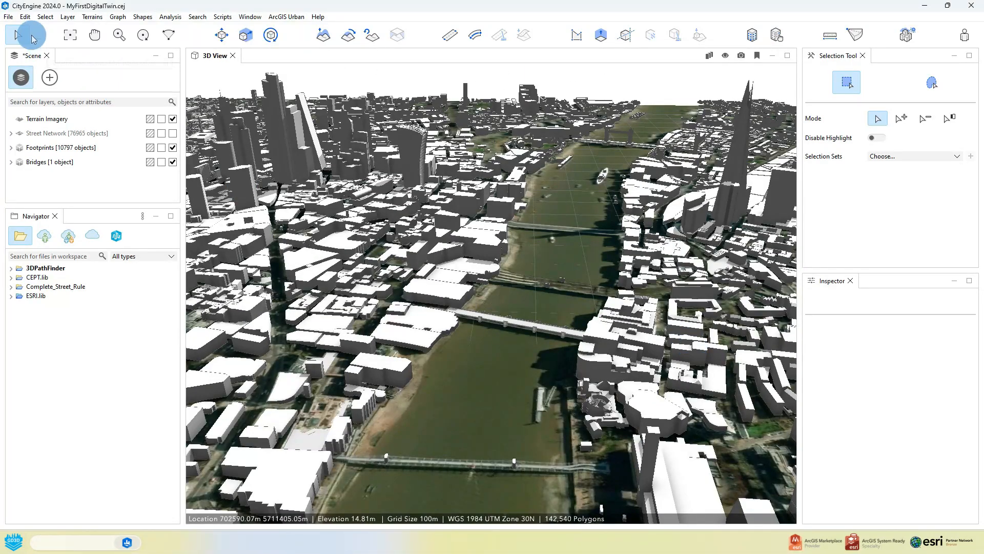
left_click(9, 18)
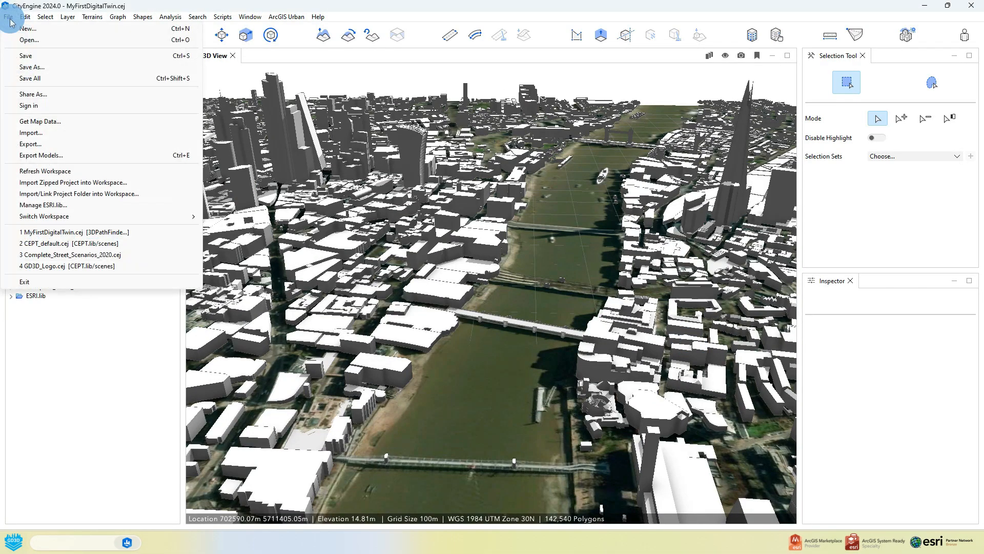
left_click(42, 55)
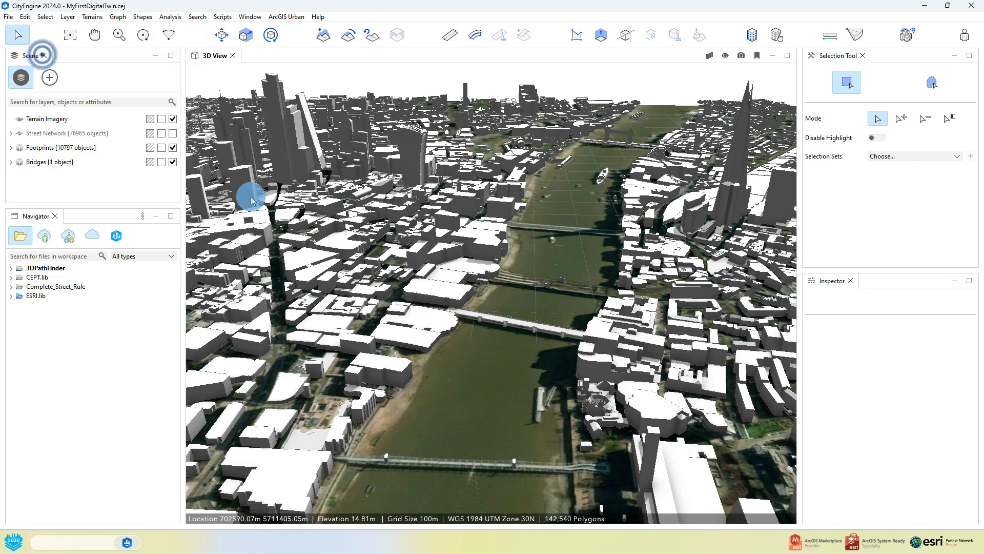